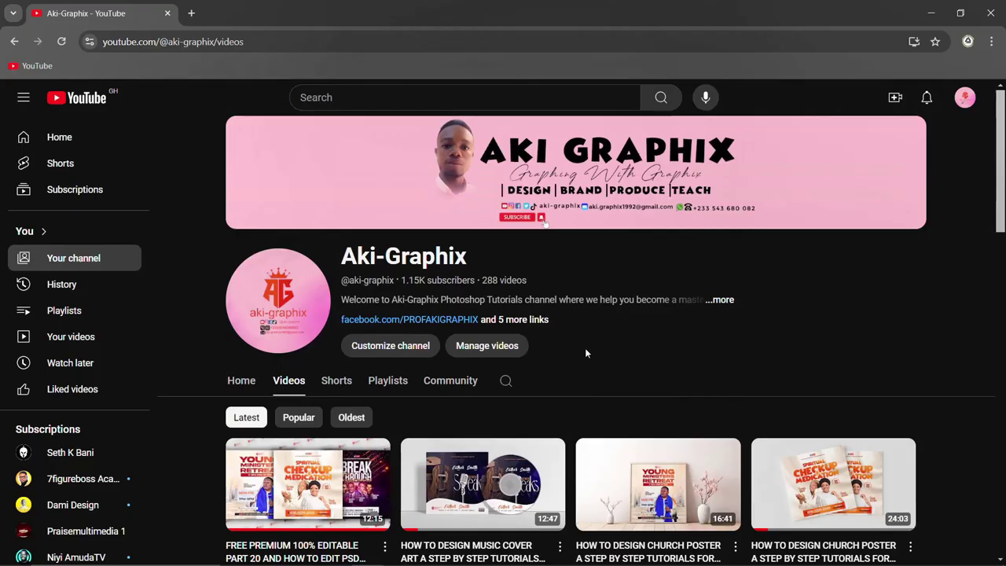
- Scroll through the flyer template files in File Explorer
scroll(585, 347, down, 1)
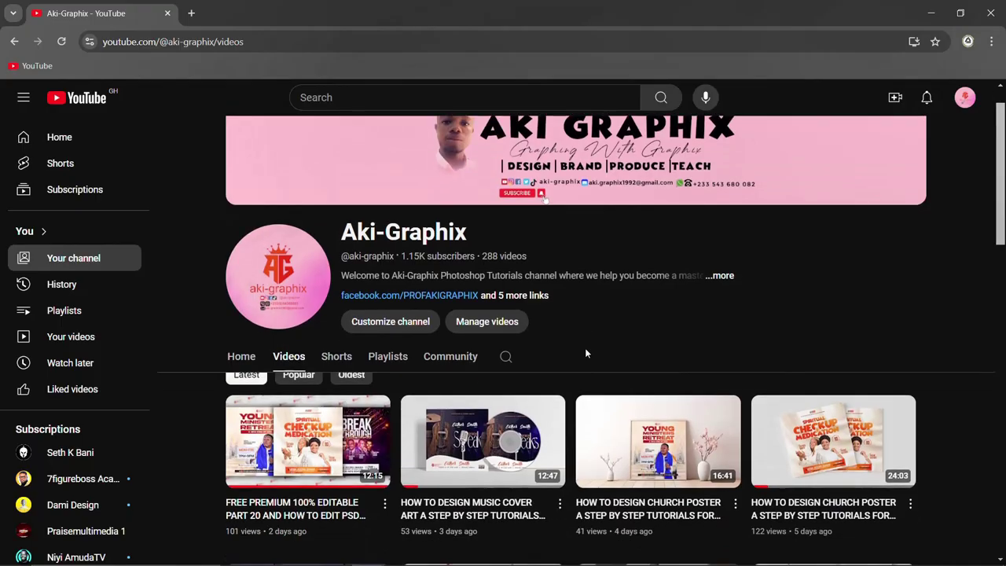
scroll(585, 353, down, 3)
scroll(585, 354, up, 2)
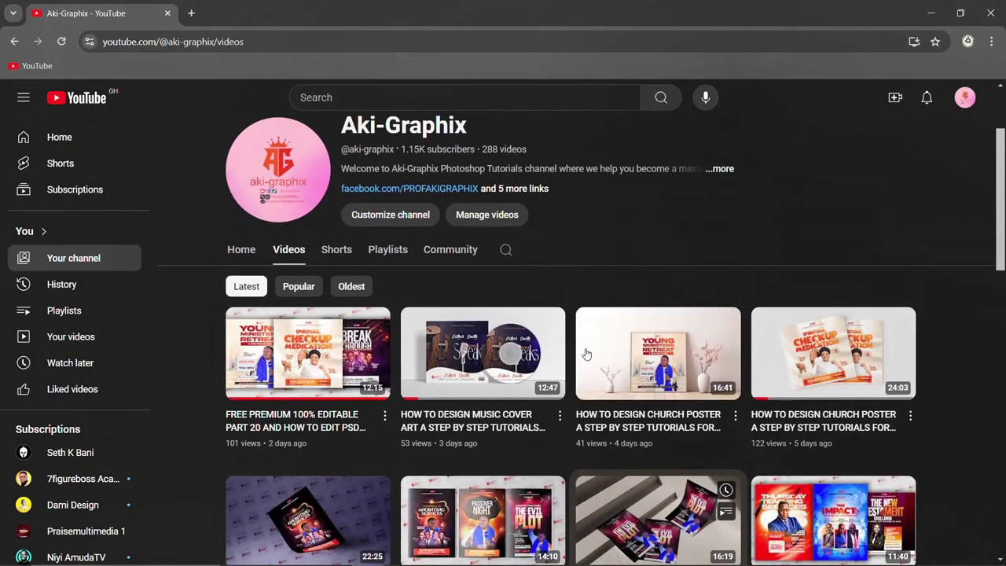
scroll(585, 353, down, 5)
scroll(586, 354, down, 4)
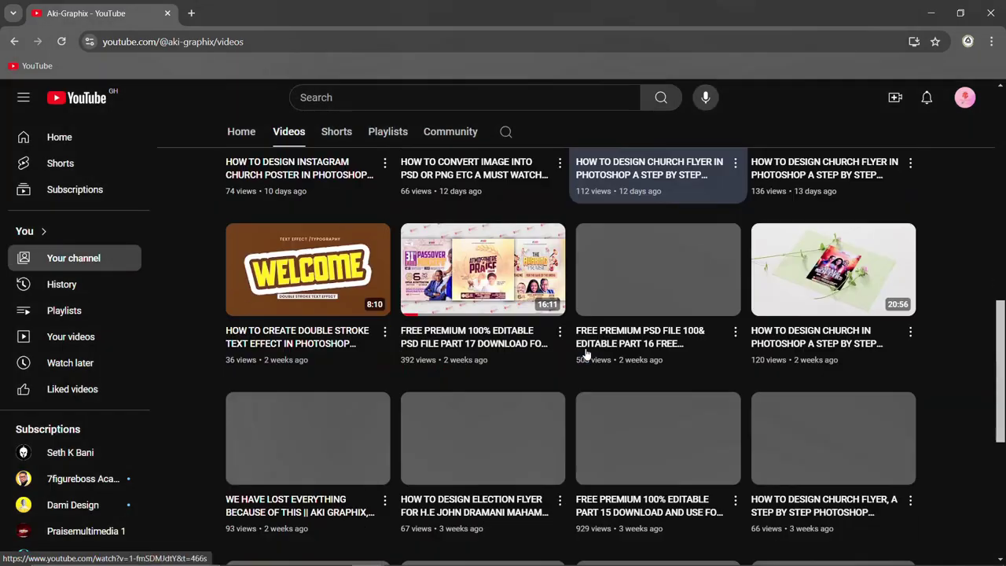
scroll(586, 354, up, 5)
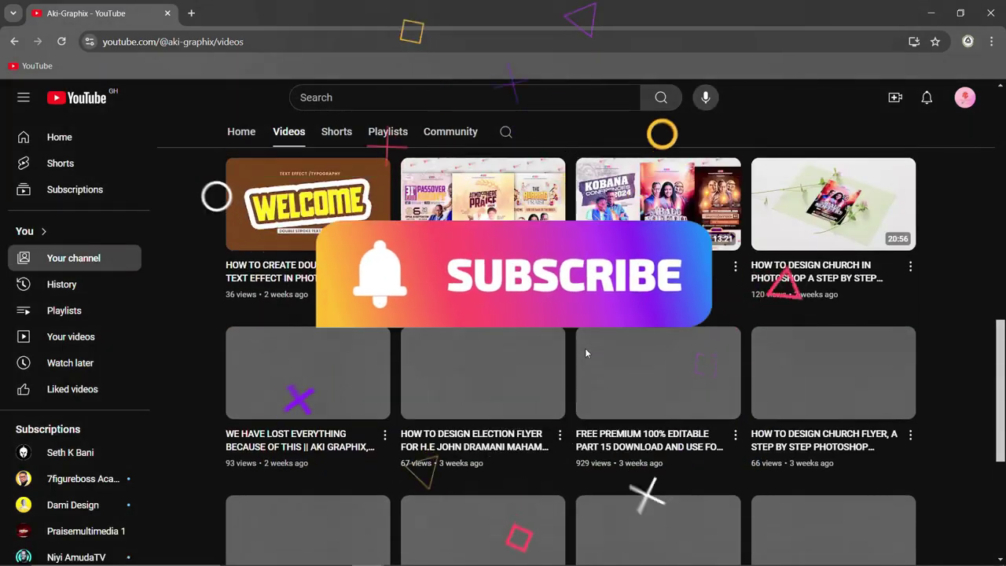
scroll(586, 354, up, 5)
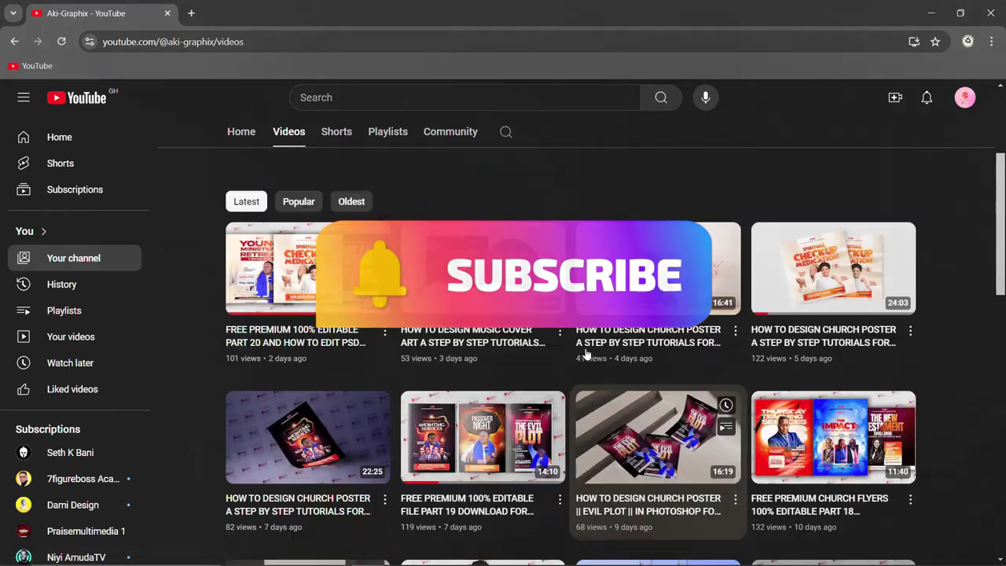
scroll(585, 354, down, 2)
scroll(585, 353, down, 10)
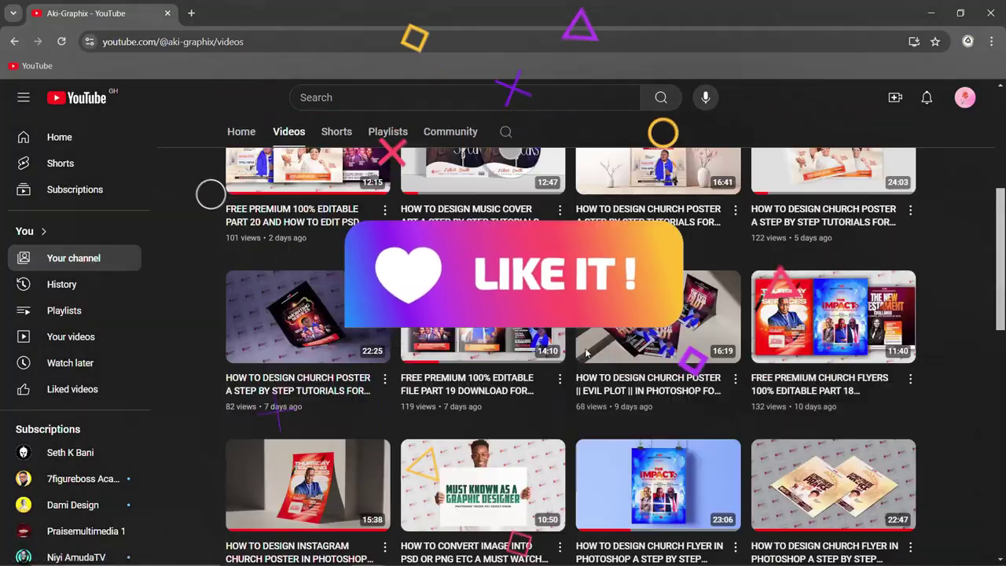
scroll(585, 354, down, 2)
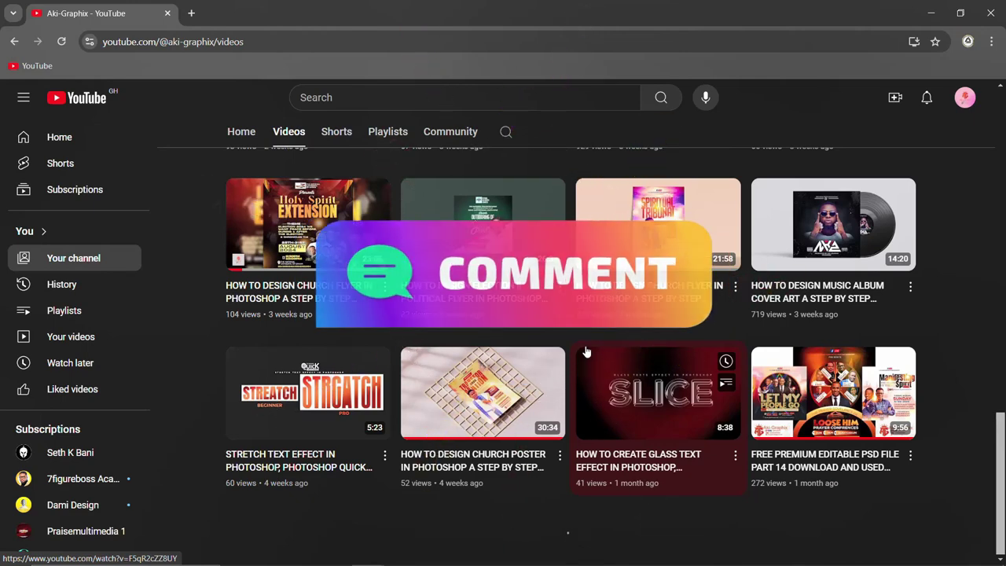
scroll(585, 353, up, 10)
scroll(586, 351, up, 5)
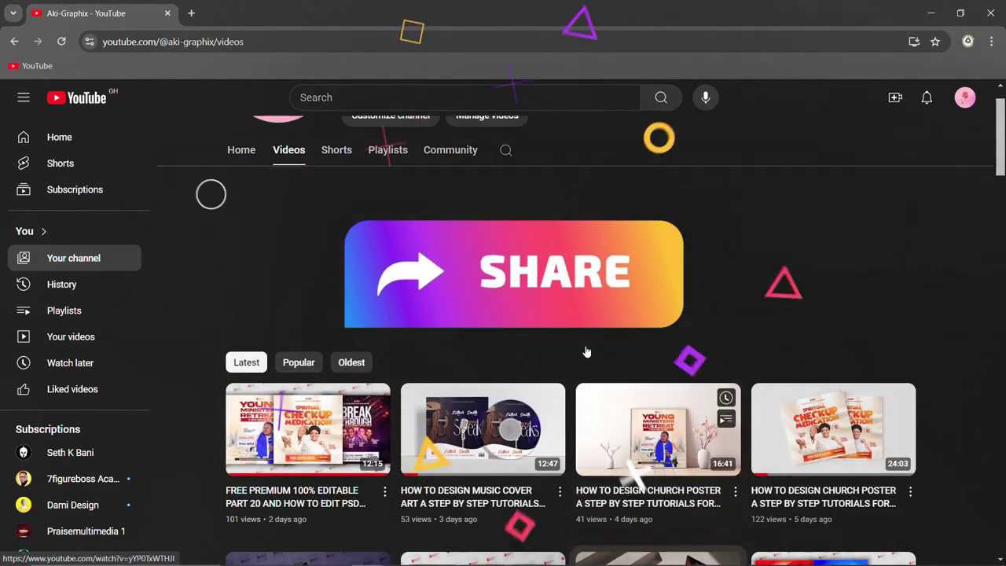
scroll(585, 351, down, 8)
scroll(585, 351, down, 9)
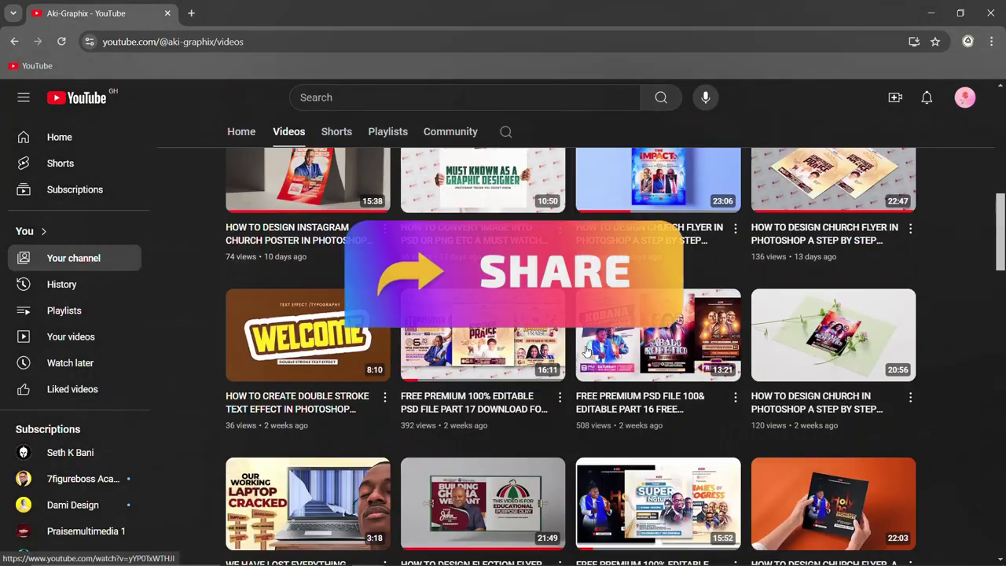
scroll(585, 351, down, 5)
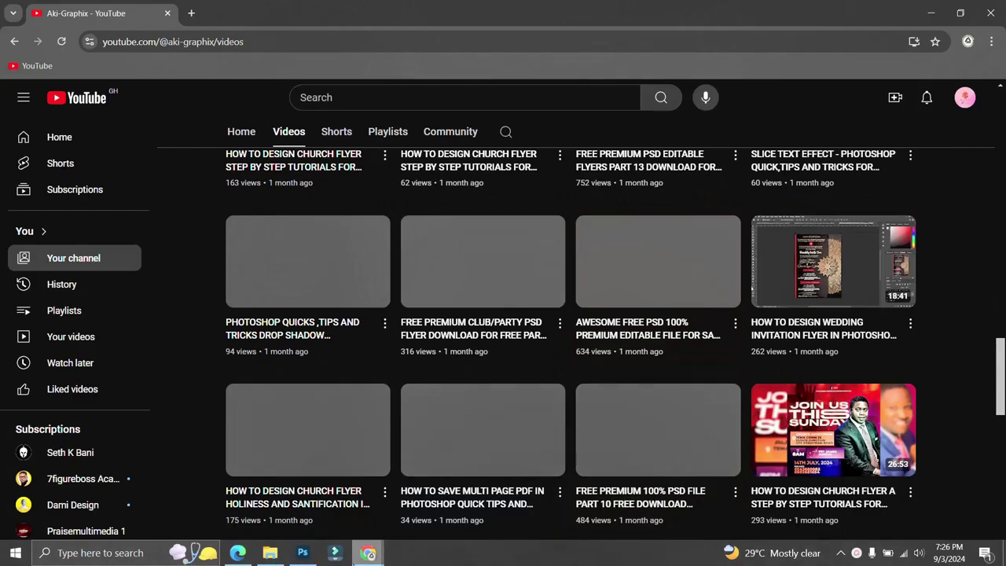
- Bring the PART 21 folder forward maximized and open the Back-To-School JPG preview
mouse_move(269, 554)
click(279, 503)
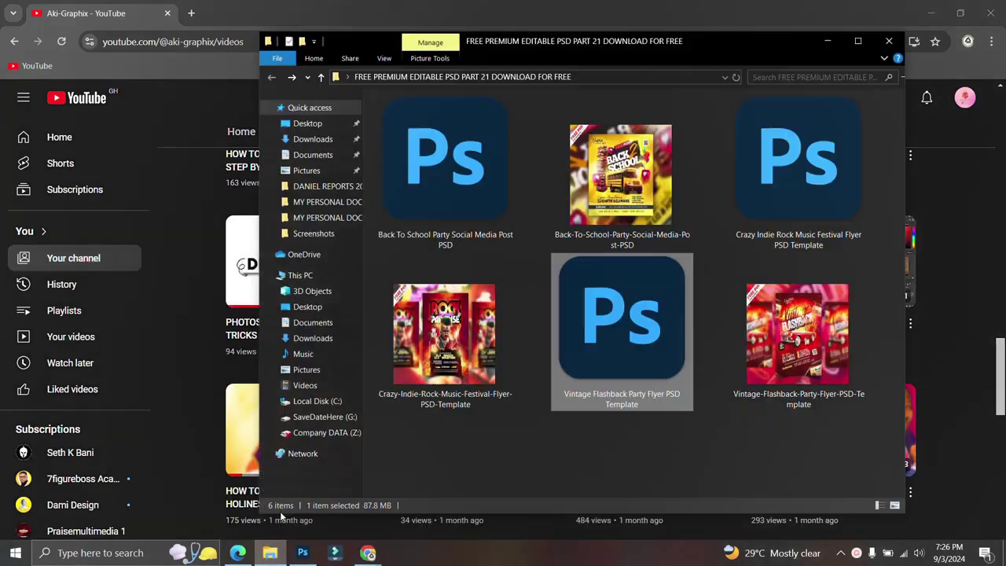
click(857, 41)
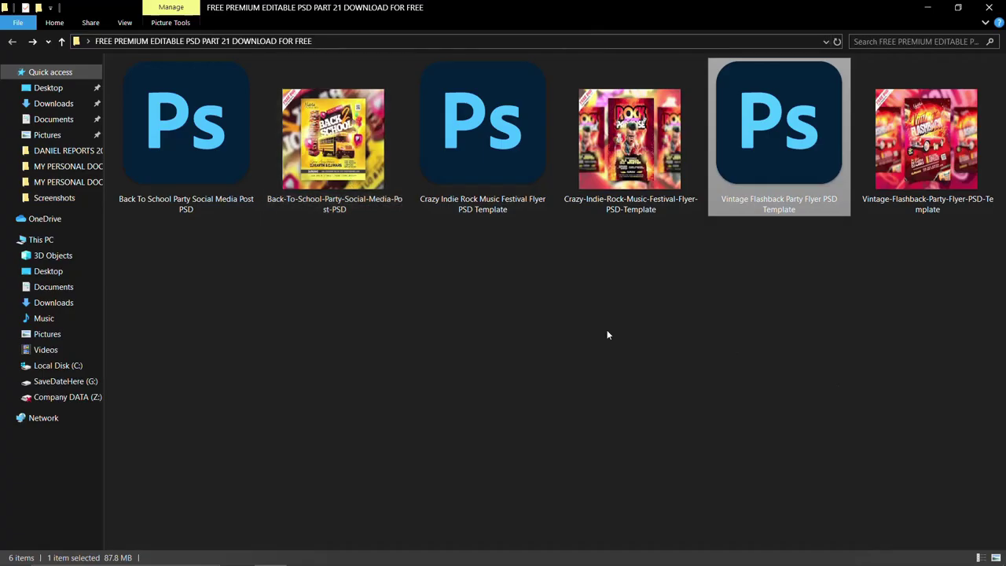
double_click(363, 161)
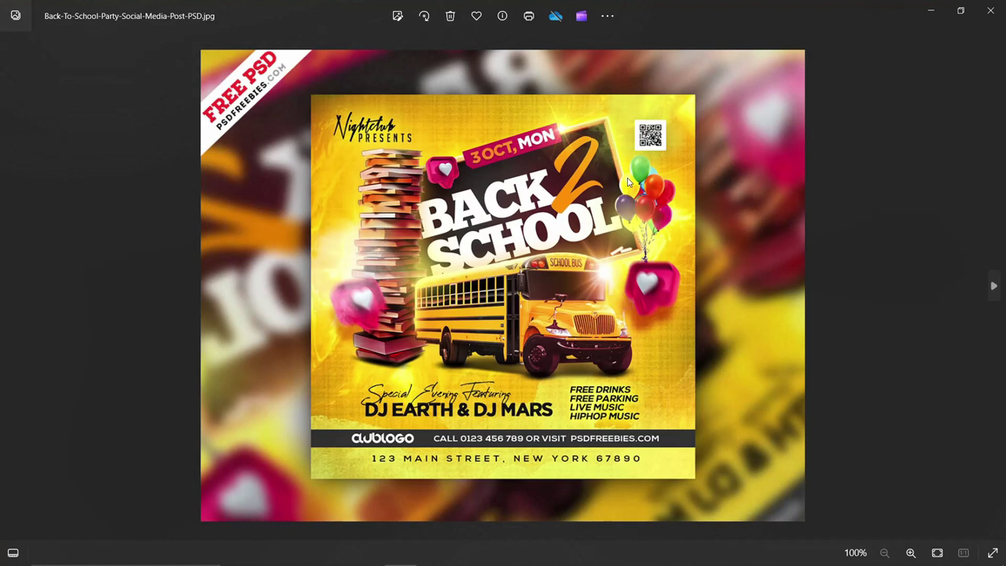
- Zoom into the Back to School preview, then inspect the Rock Paradise flyer
scroll(460, 272, up, 2)
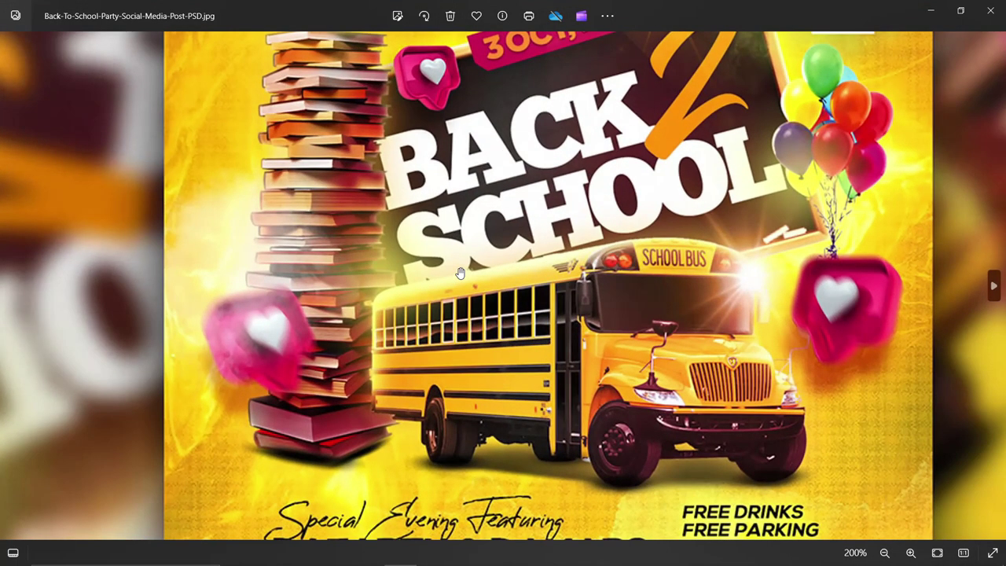
scroll(459, 273, down, 2)
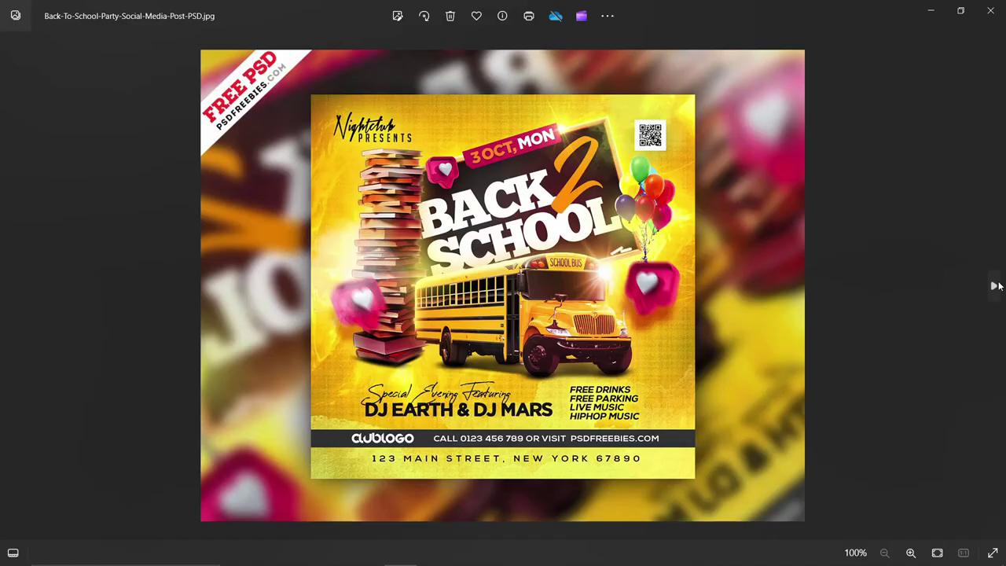
click(995, 286)
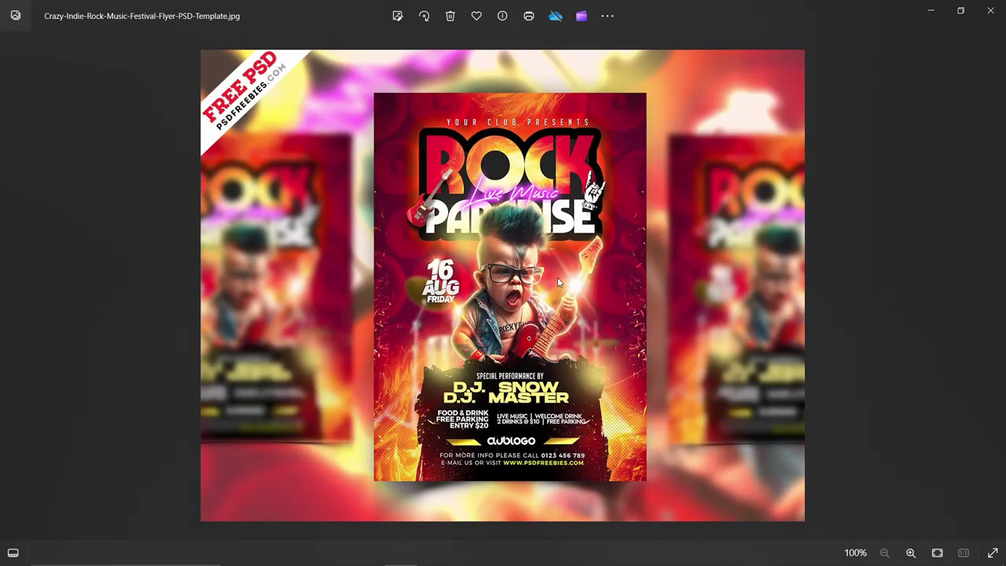
scroll(555, 280, up, 2)
scroll(558, 281, down, 2)
scroll(538, 290, up, 2)
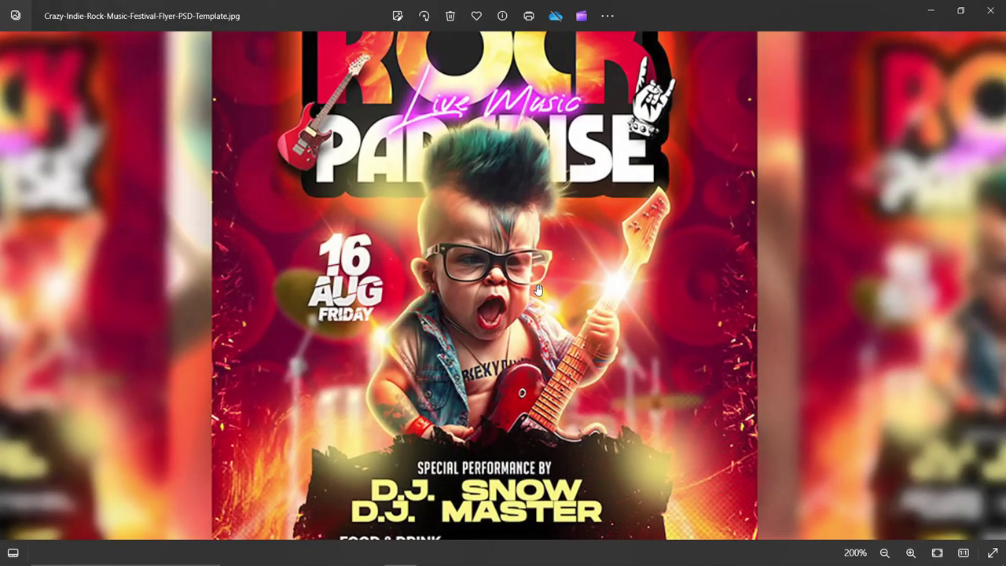
scroll(538, 290, down, 2)
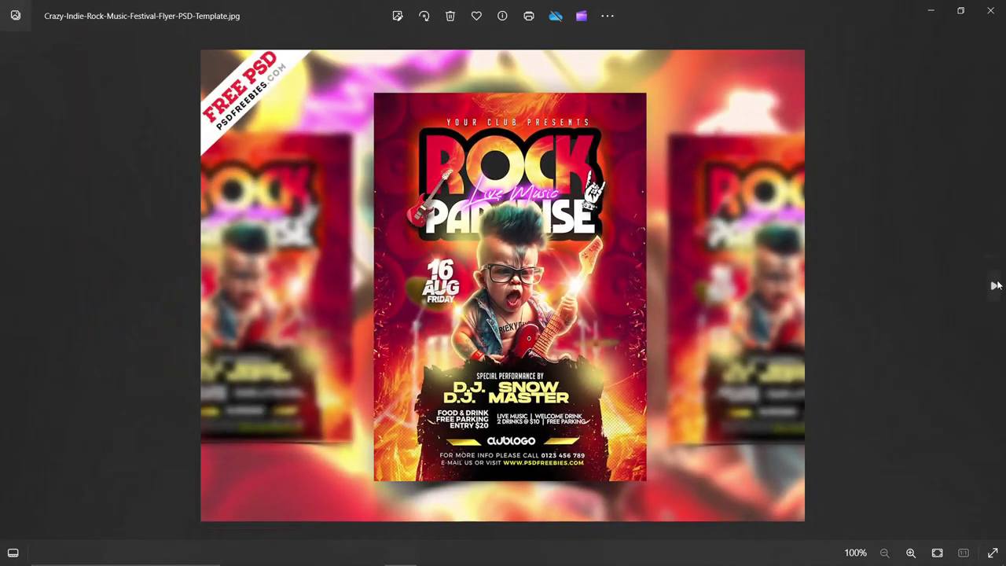
- Inspect the Vintage Flashback flyer, then return to the Back 2 School preview
click(995, 285)
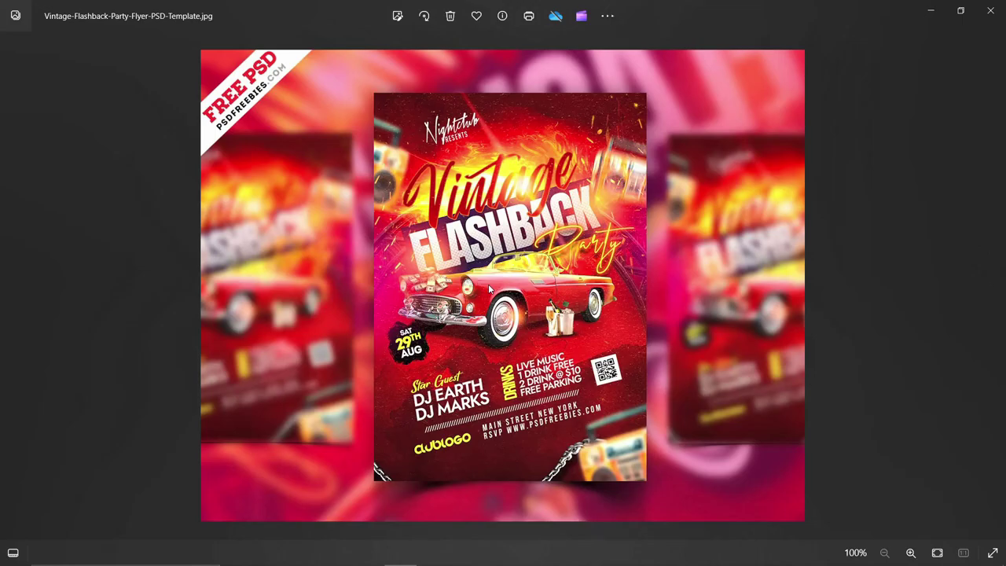
scroll(489, 289, up, 2)
scroll(489, 289, down, 2)
mouse_move(11, 295)
click(12, 287)
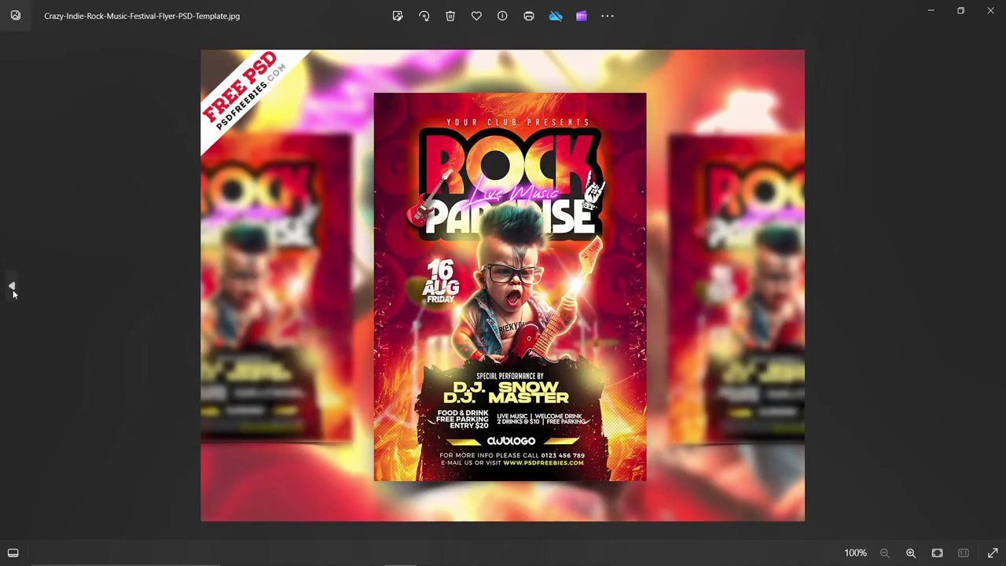
click(12, 287)
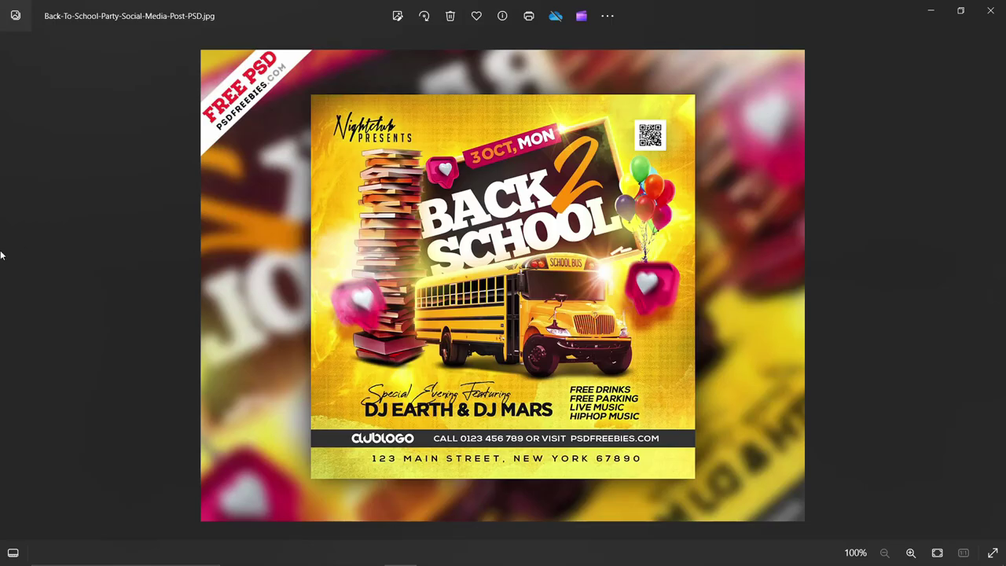
click(995, 288)
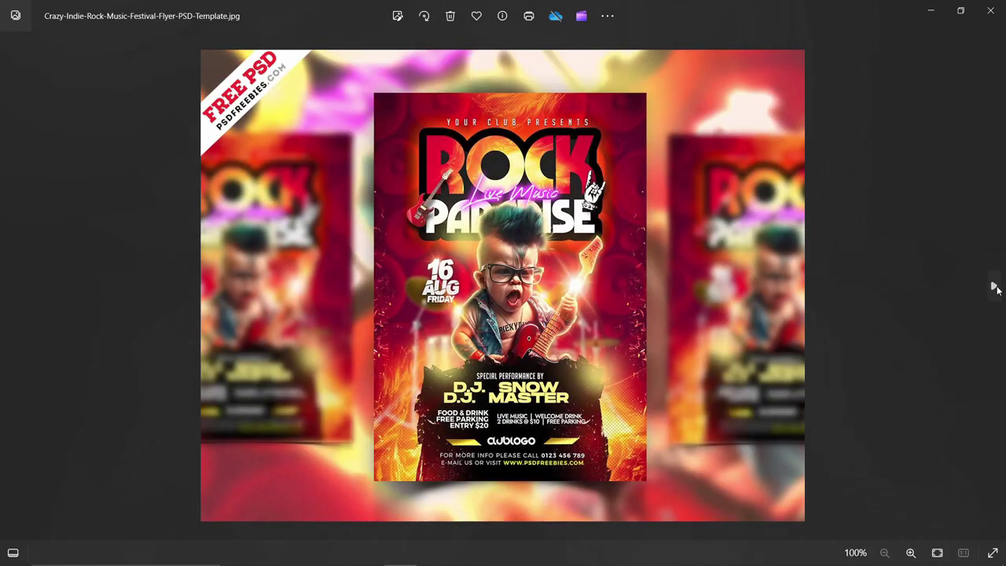
click(8, 286)
scroll(527, 276, up, 2)
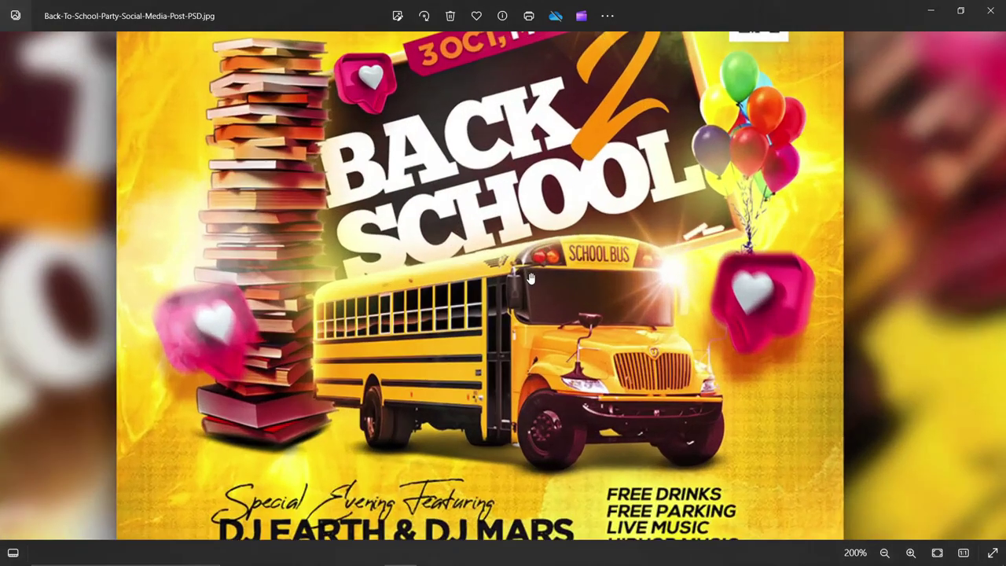
scroll(528, 277, down, 2)
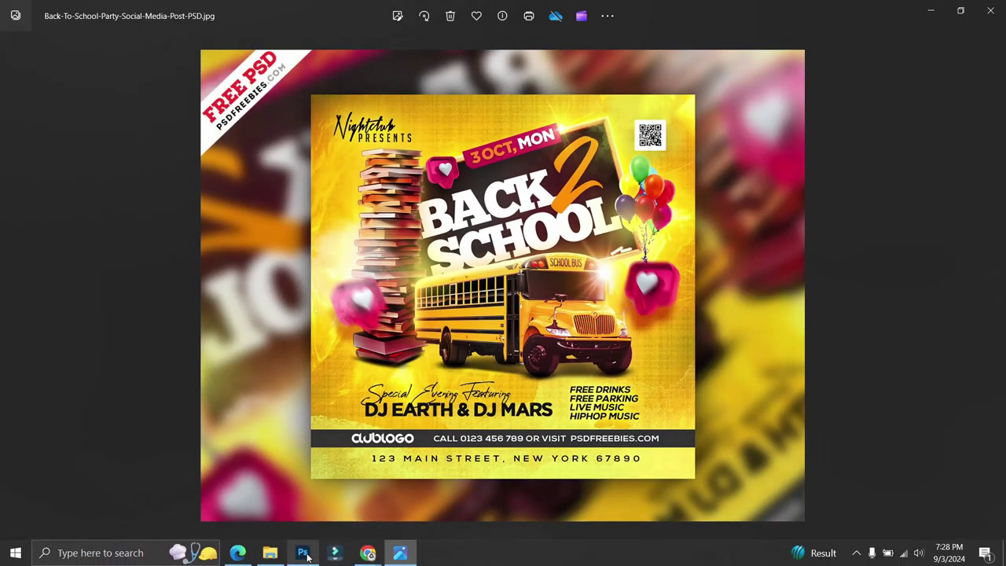
click(301, 552)
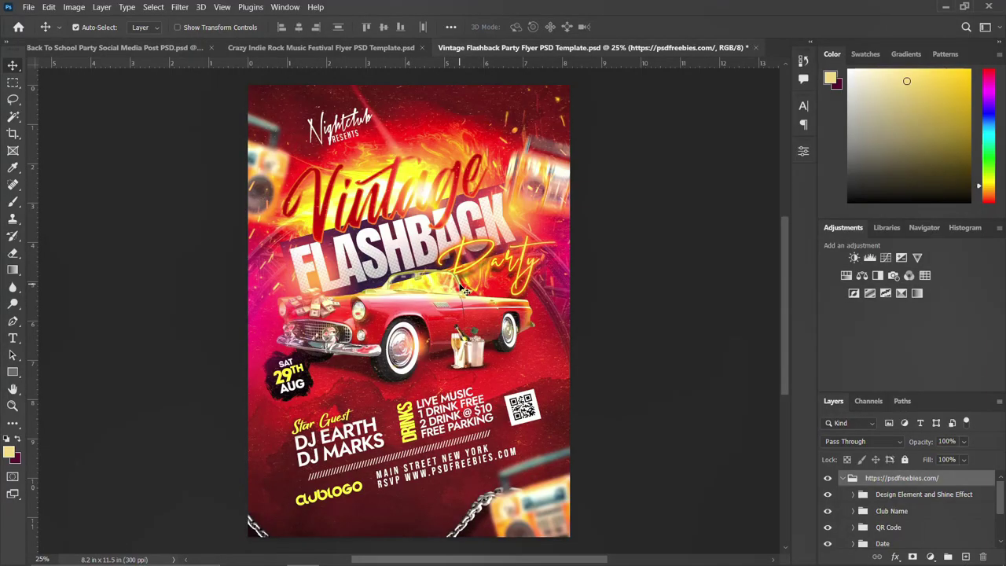
scroll(502, 292, up, 1)
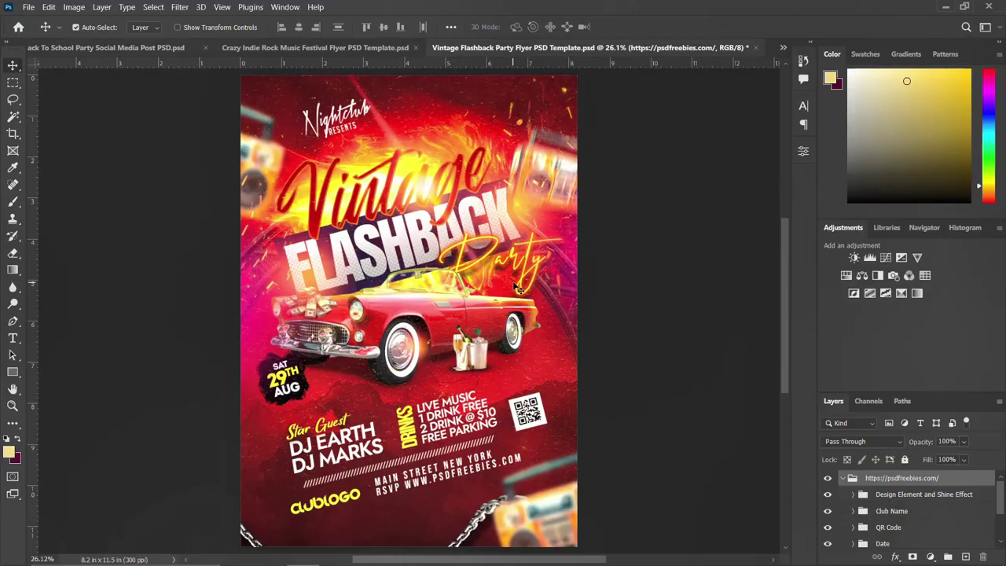
scroll(517, 289, down, 1)
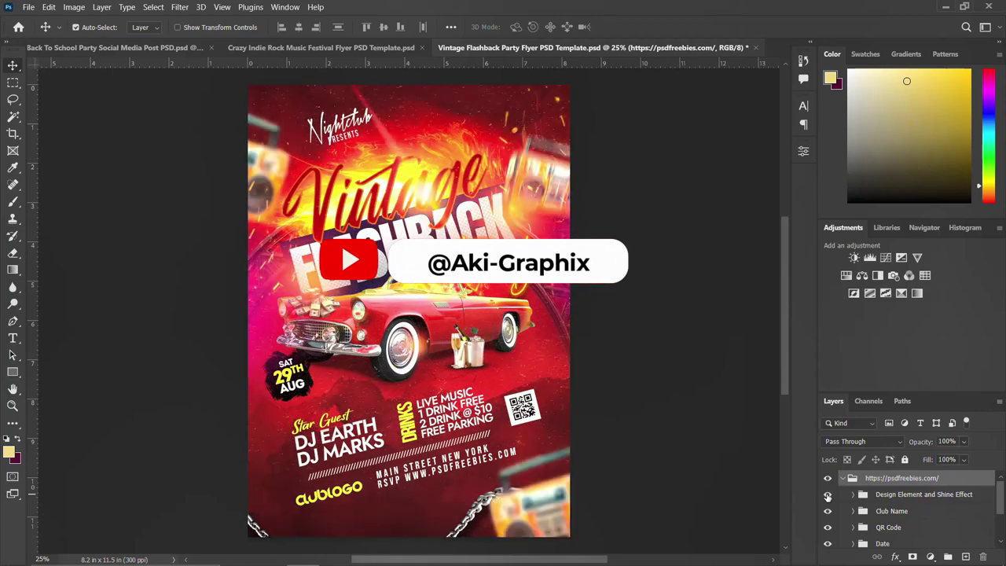
click(827, 495)
click(827, 495)
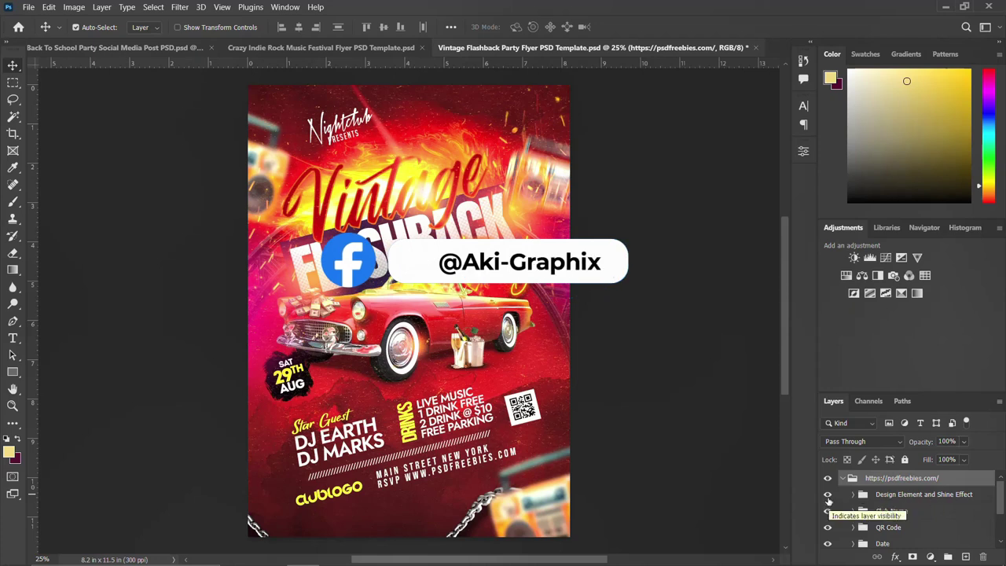
click(827, 495)
click(826, 495)
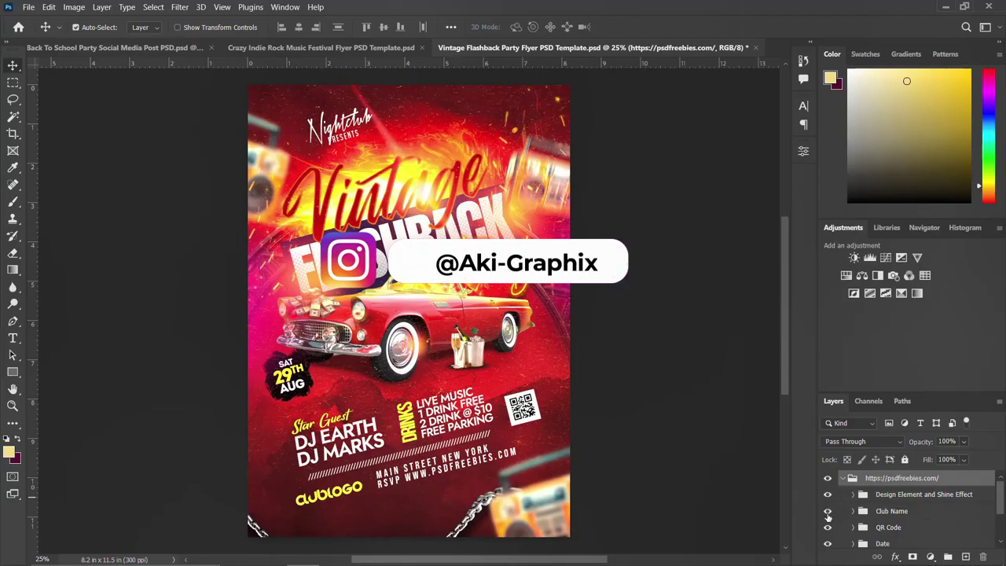
click(827, 511)
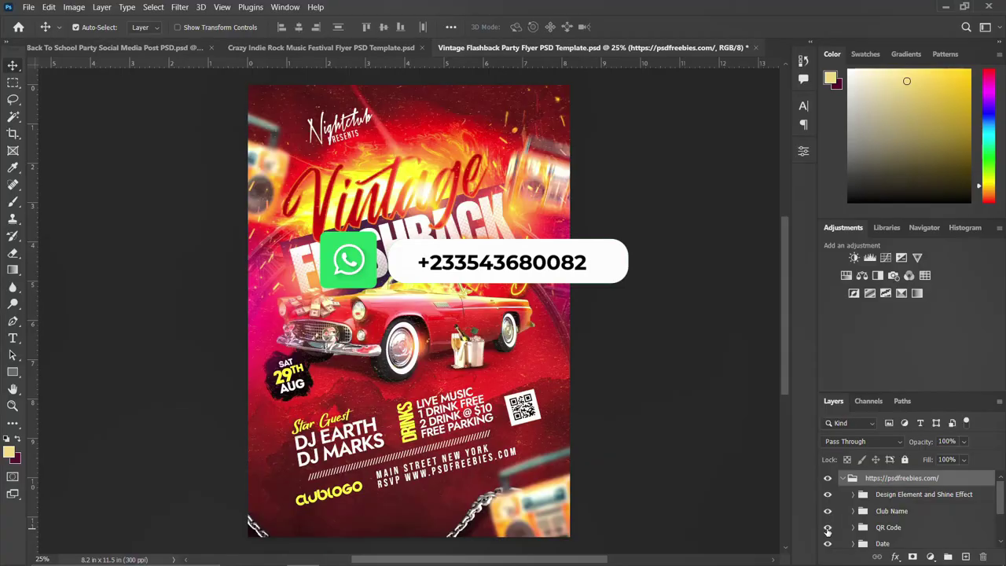
click(826, 528)
click(826, 528)
scroll(828, 527, down, 1)
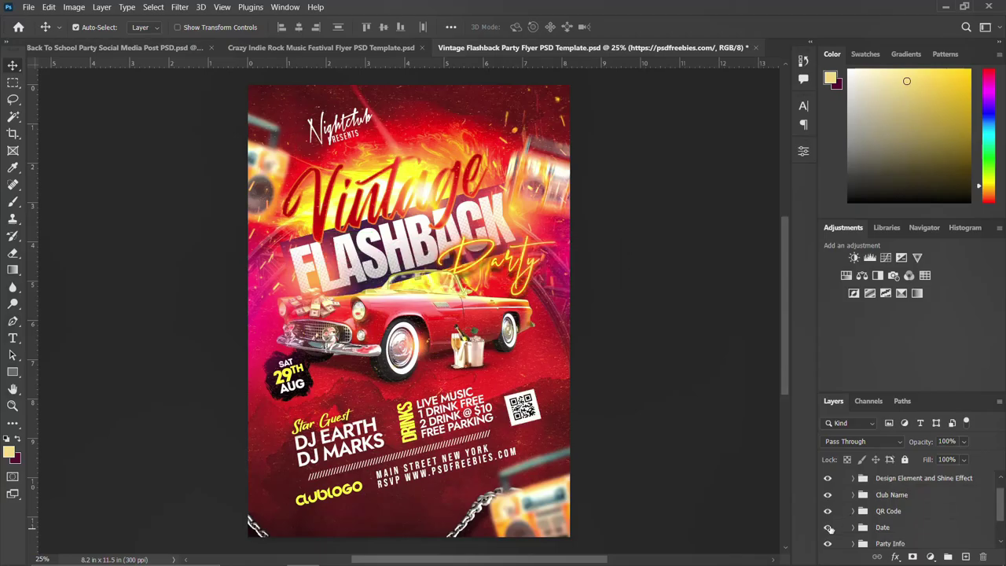
click(827, 528)
click(827, 528)
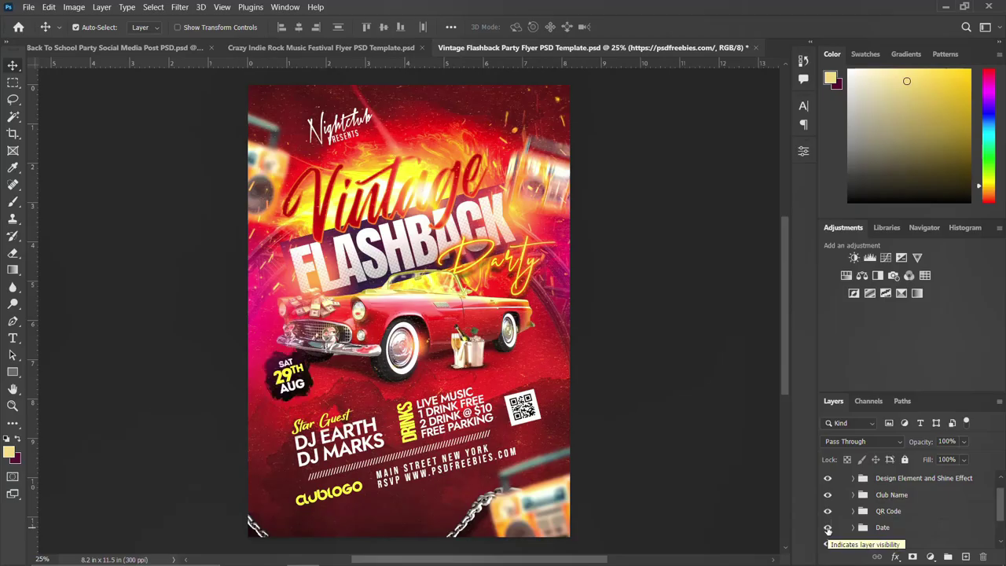
click(827, 528)
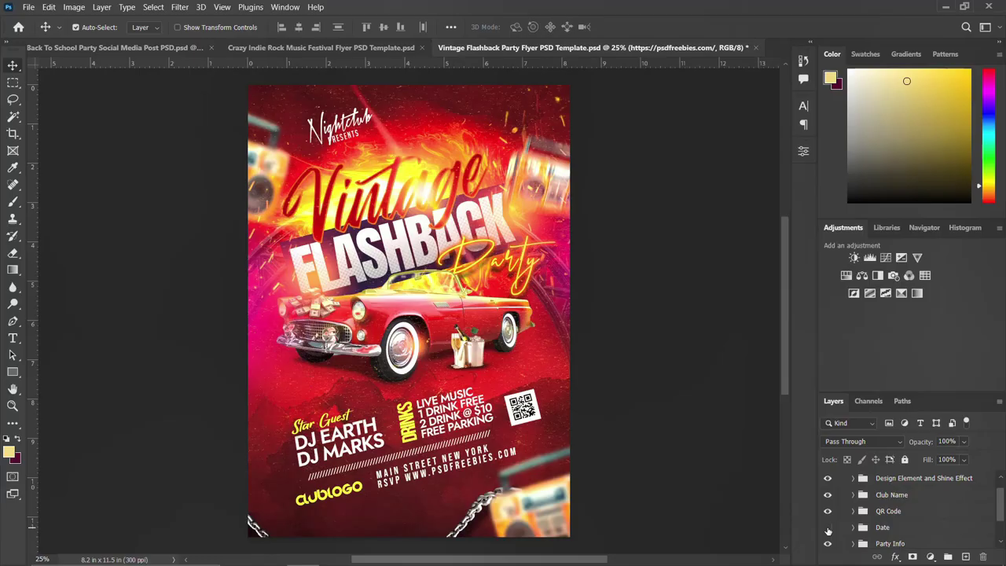
click(827, 527)
scroll(849, 513, down, 1)
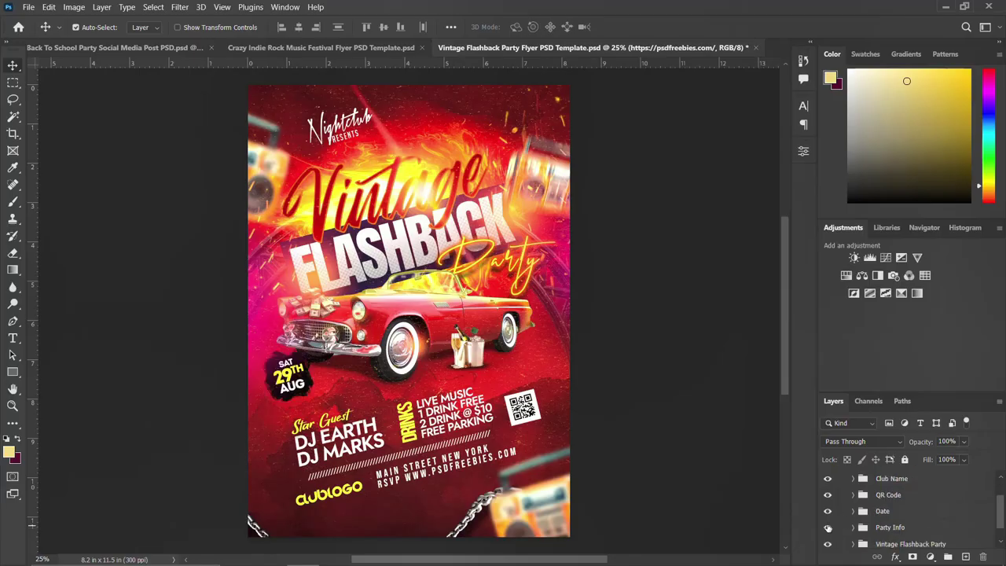
click(827, 527)
click(827, 527)
click(827, 528)
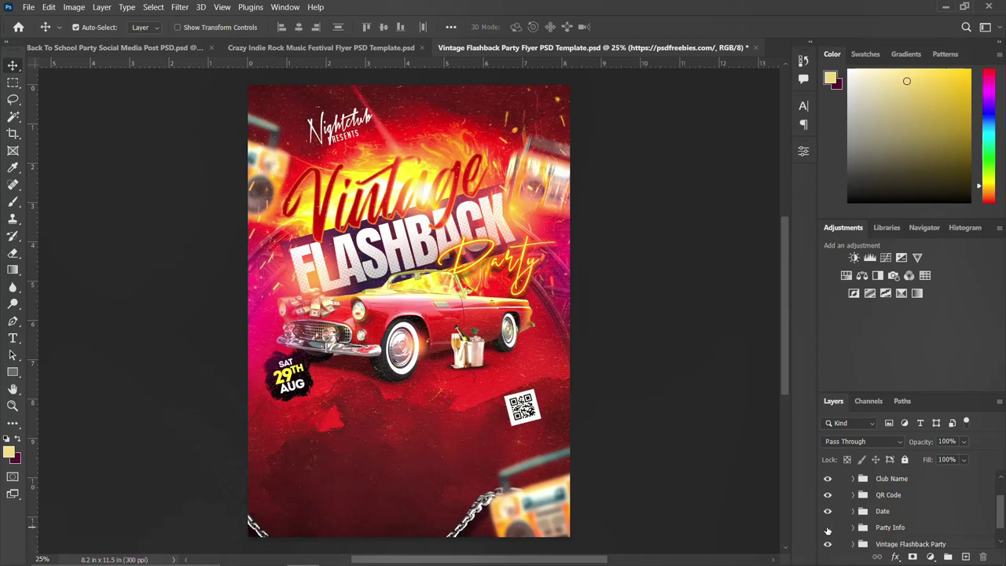
click(827, 528)
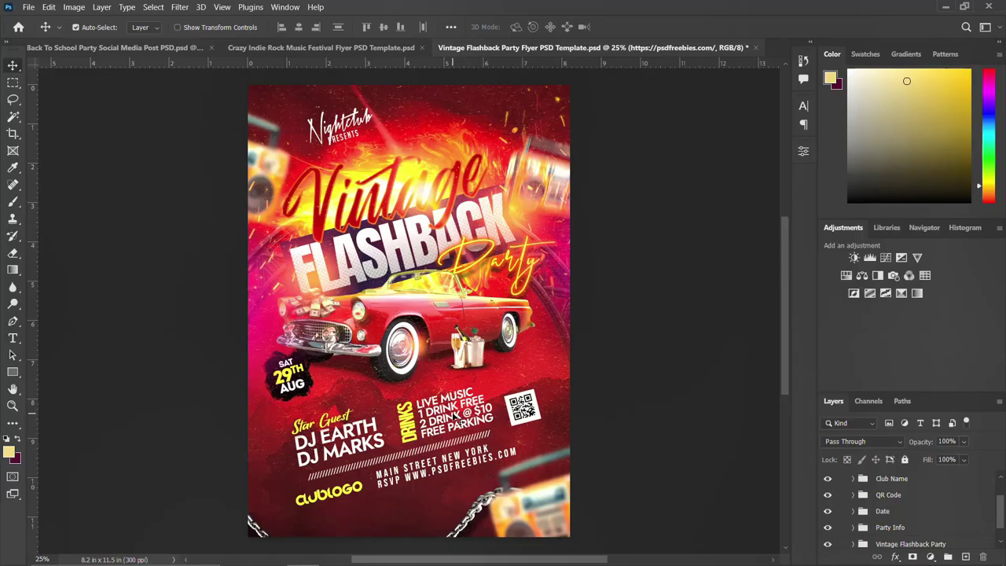
click(456, 420)
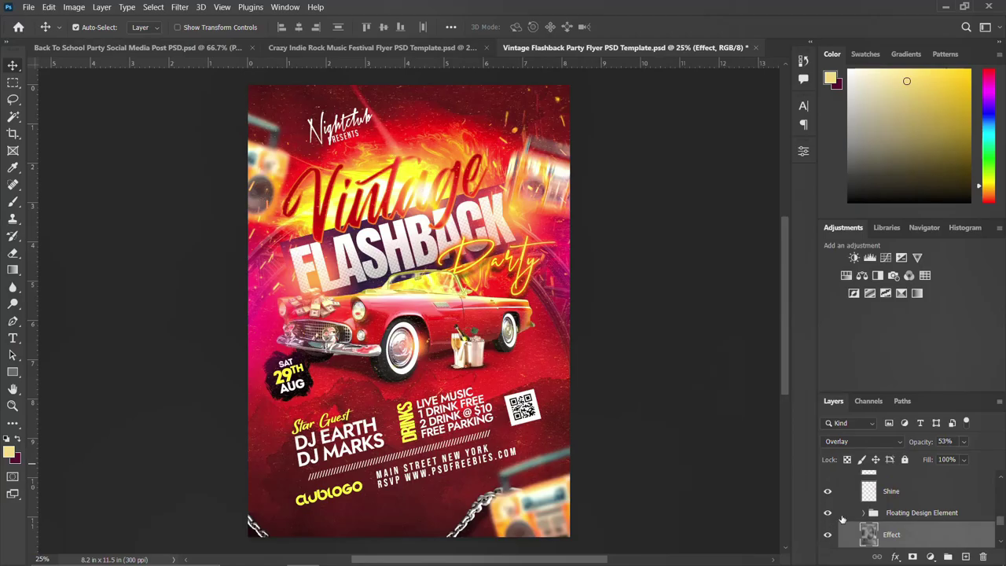
- Collapse and select the Design Element and Shine Effect group
scroll(907, 514, up, 3)
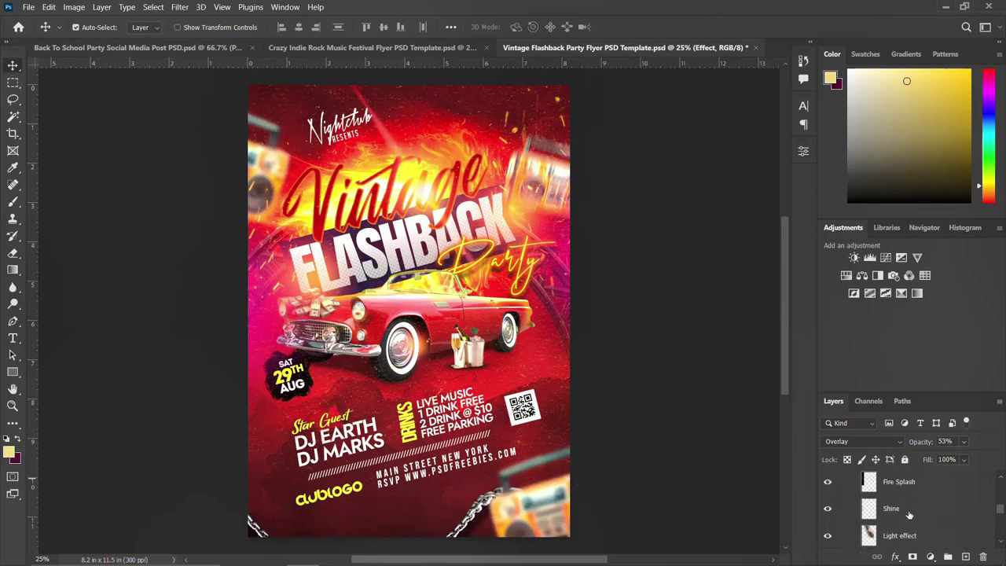
scroll(907, 515, up, 5)
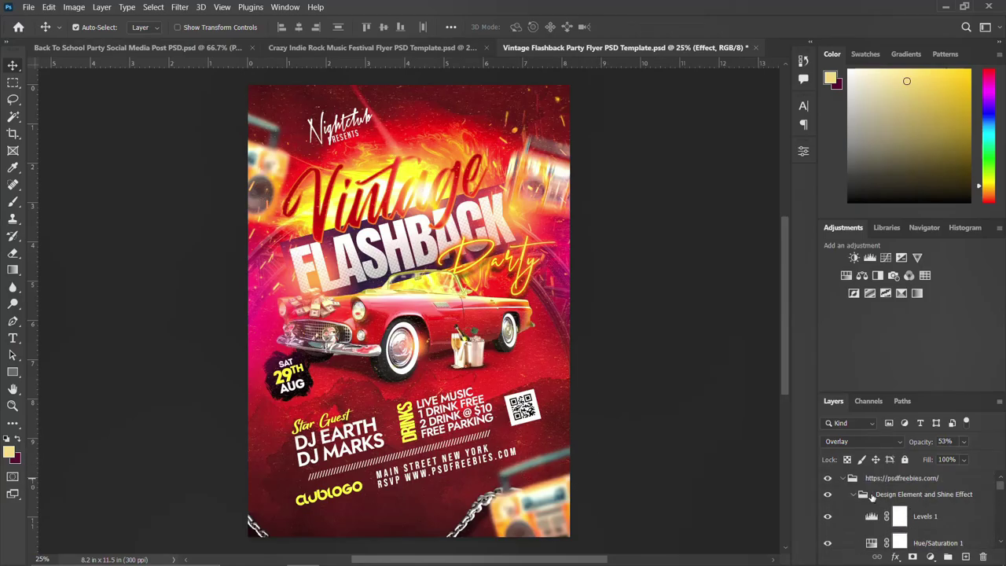
click(854, 496)
click(919, 495)
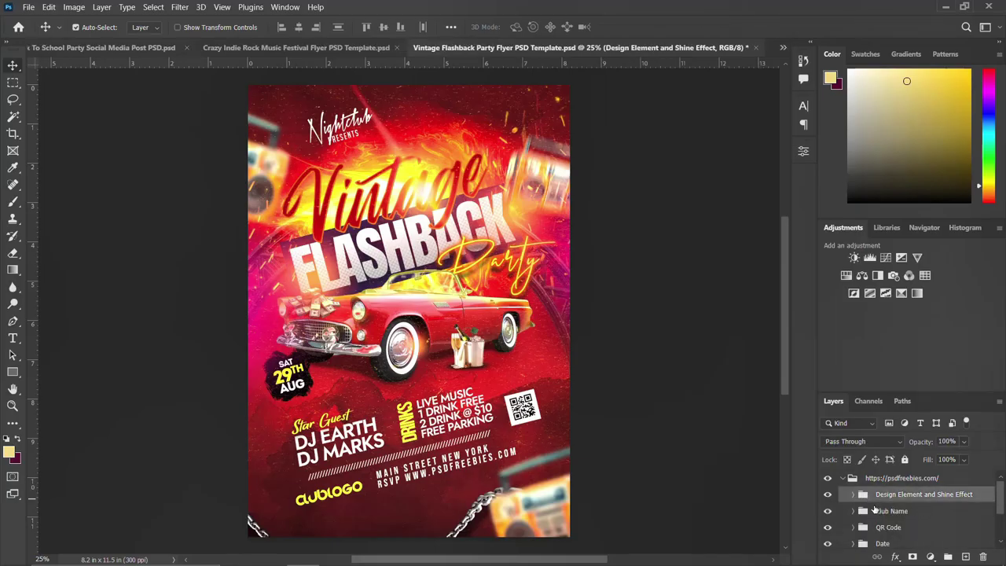
scroll(875, 509, down, 3)
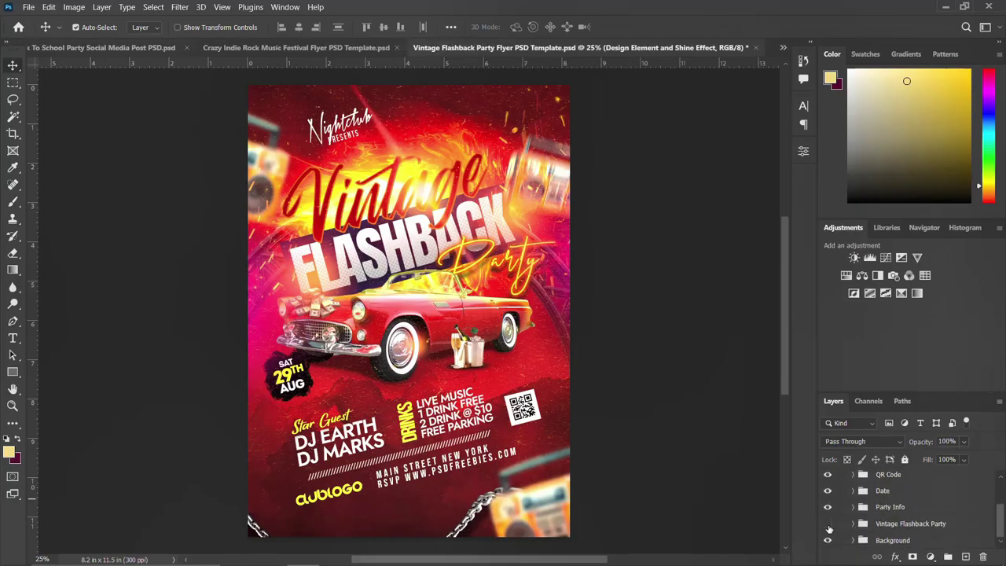
- Toggle the Vintage Flashback Party title and car off and back on
click(828, 524)
click(827, 524)
click(873, 525)
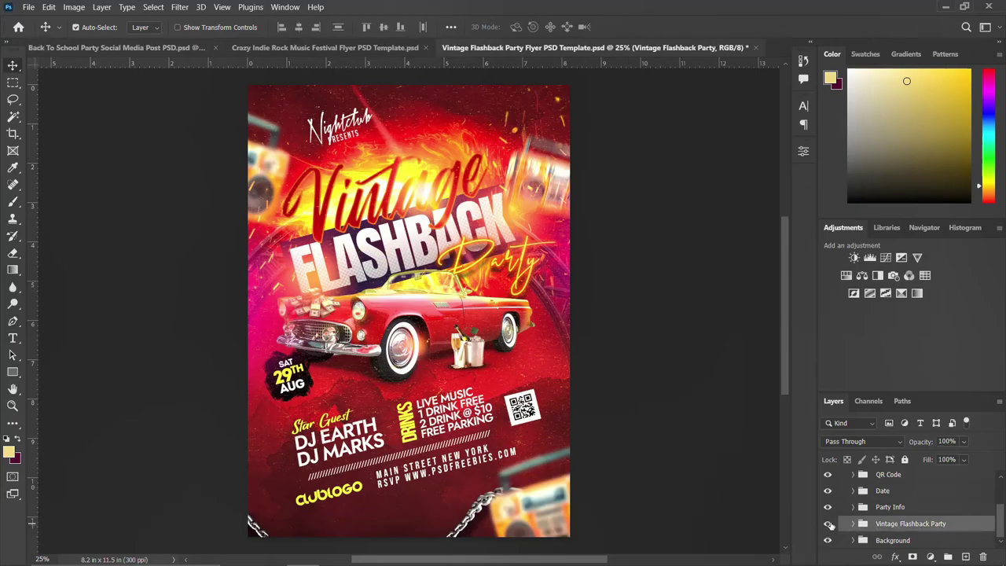
click(827, 524)
click(827, 524)
click(828, 524)
click(827, 524)
- Toggle the Vintage Flashback Party group and red Background, then show the Crazy Indie Rock flyer
scroll(878, 519, up, 1)
click(826, 541)
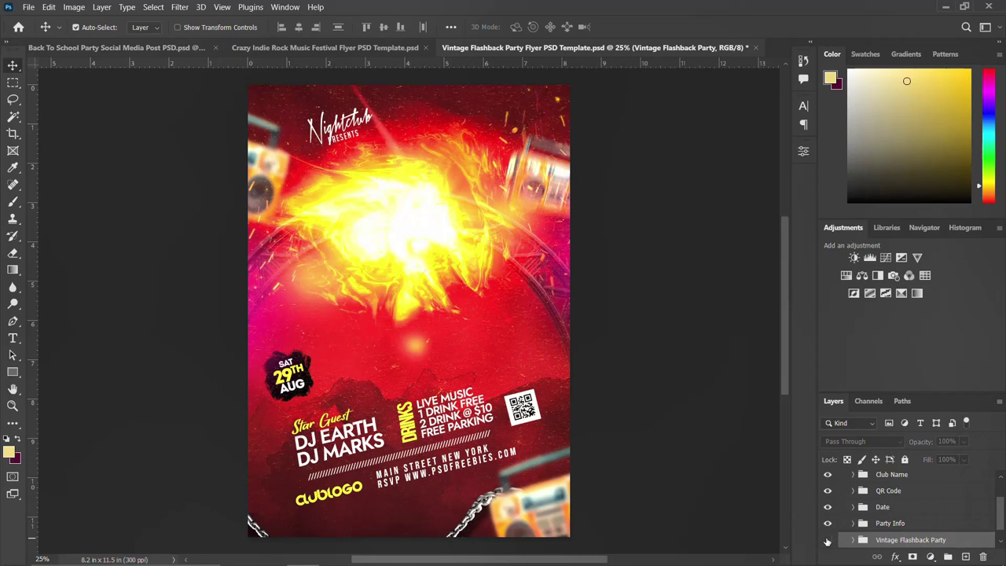
click(826, 540)
scroll(828, 542, down, 1)
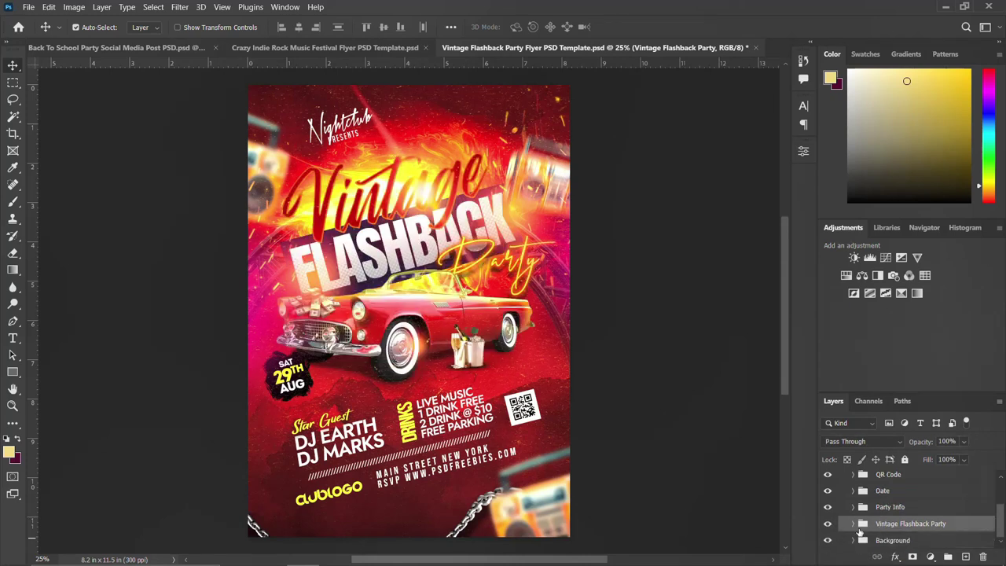
click(827, 540)
click(826, 540)
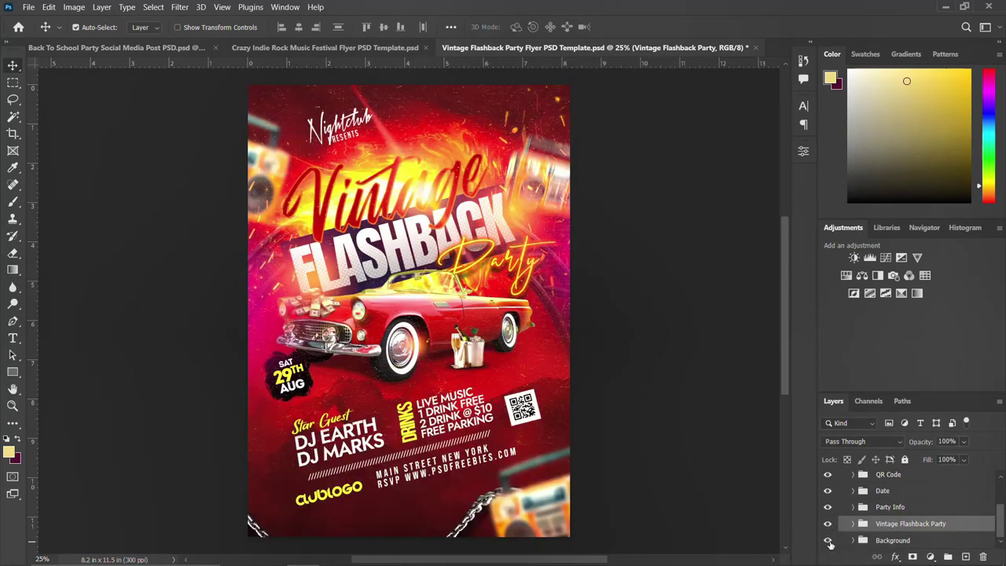
click(829, 542)
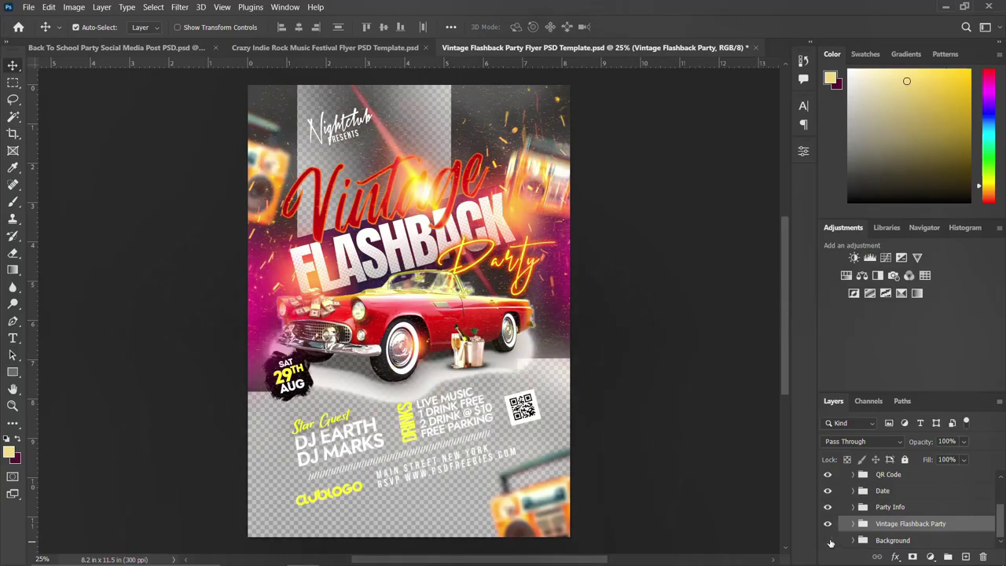
click(826, 541)
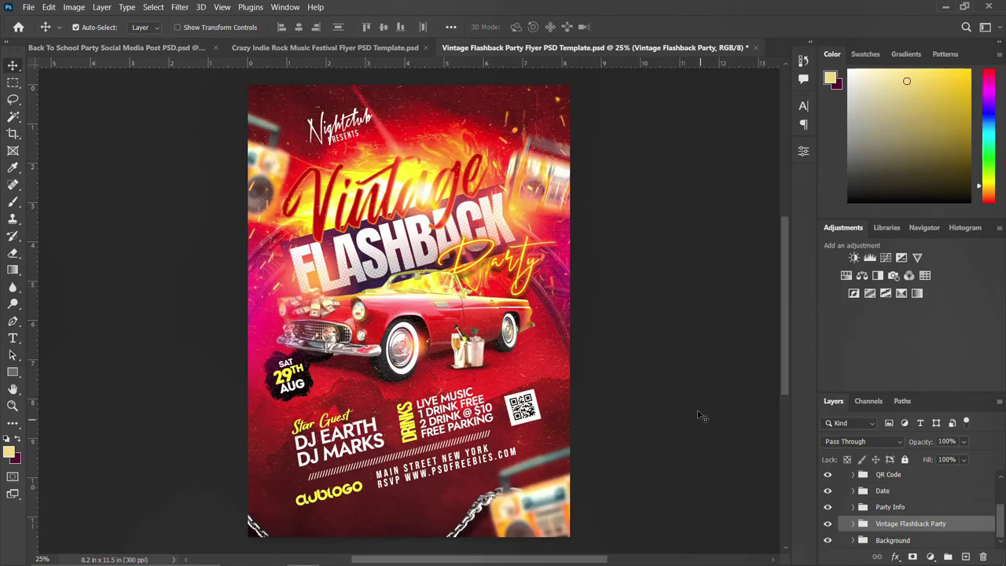
click(398, 48)
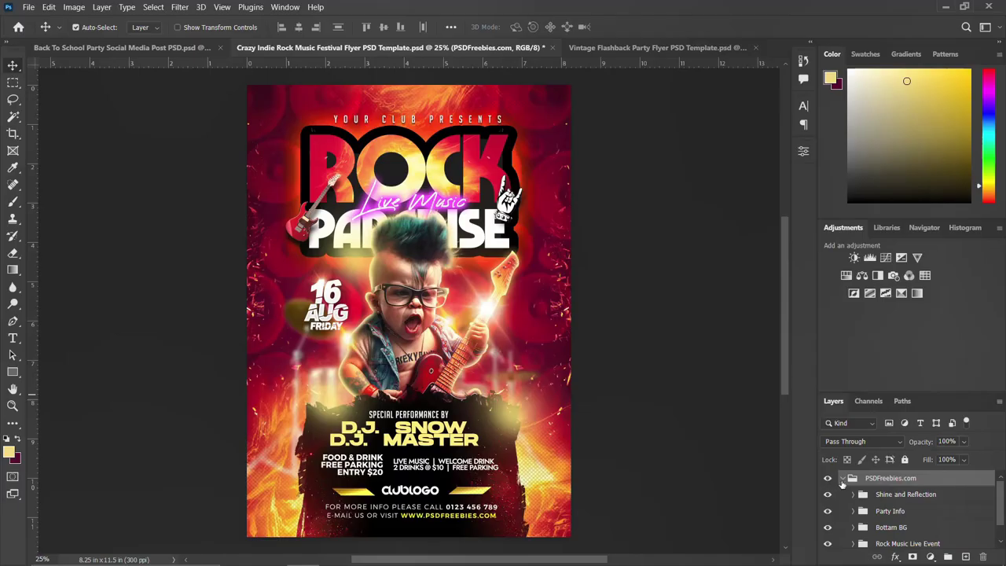
click(827, 495)
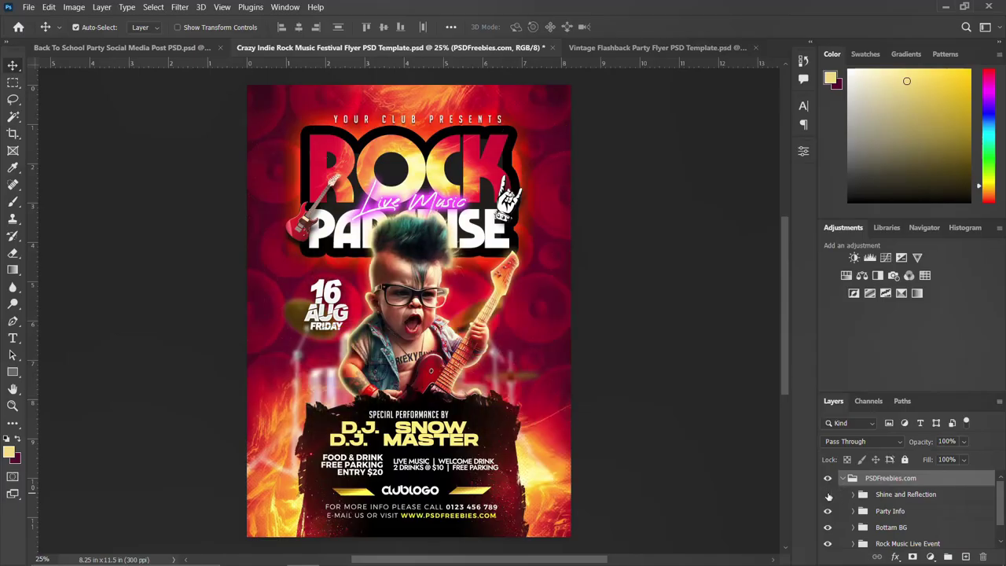
click(828, 495)
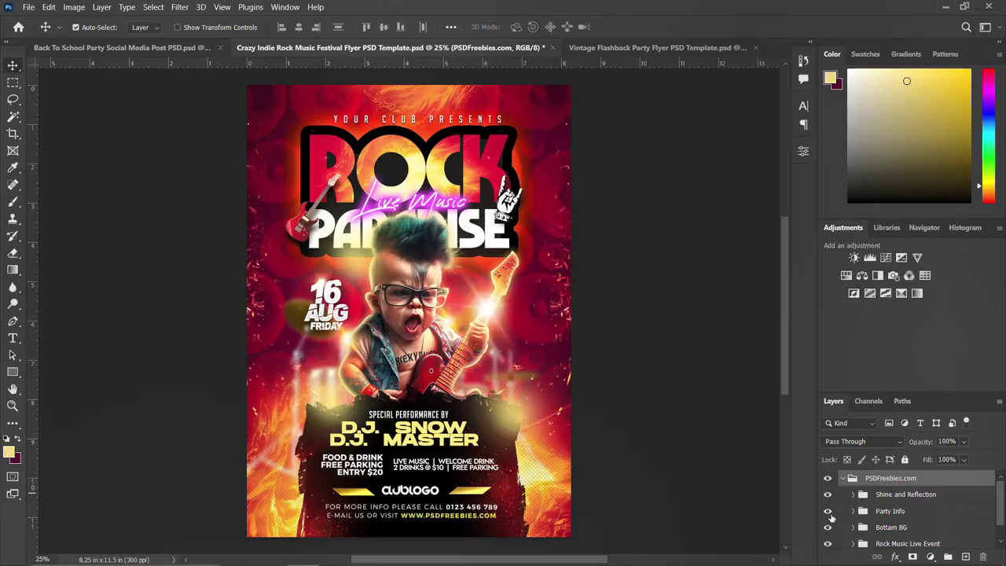
click(829, 512)
click(829, 511)
click(828, 527)
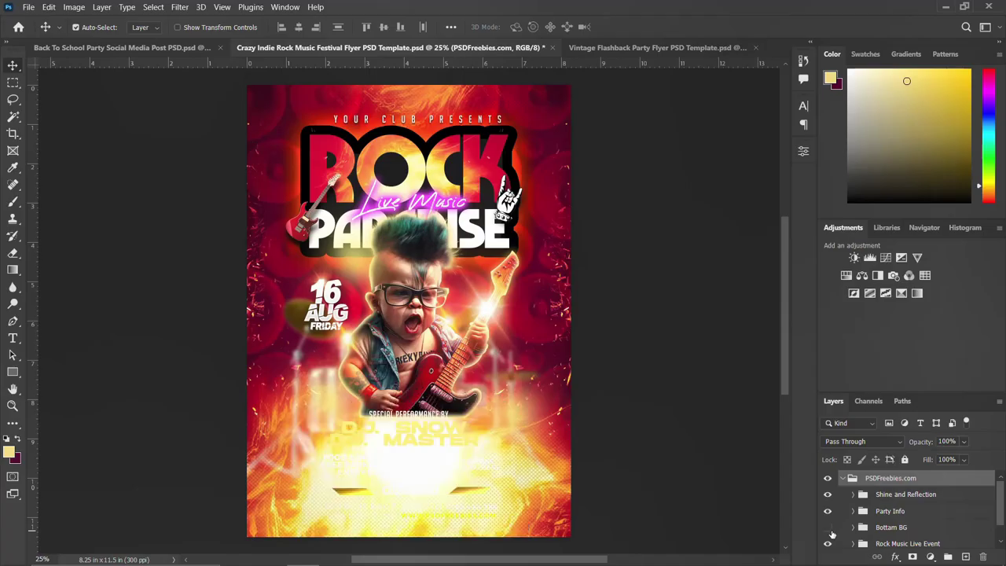
click(828, 528)
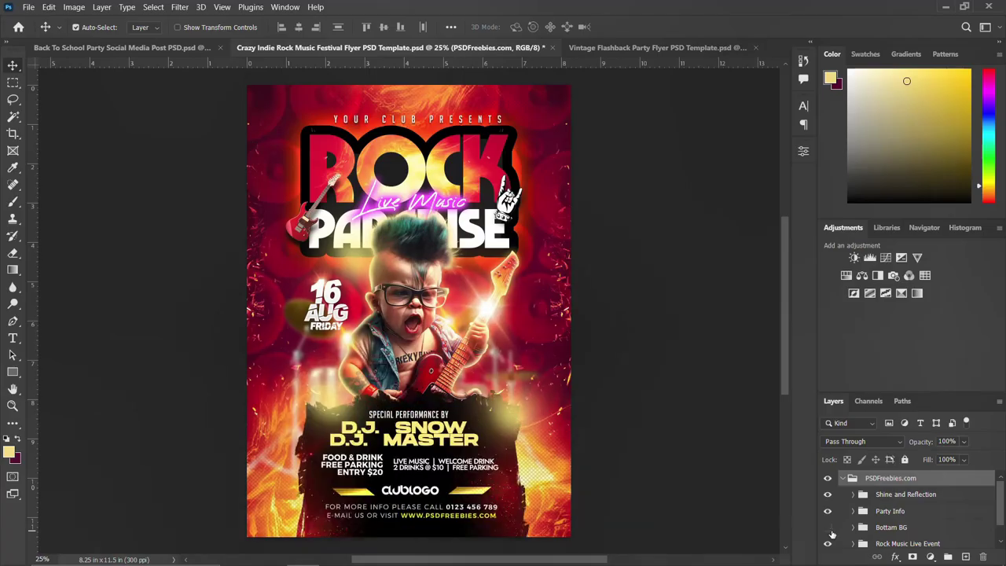
click(828, 528)
click(828, 528)
scroll(891, 531, down, 1)
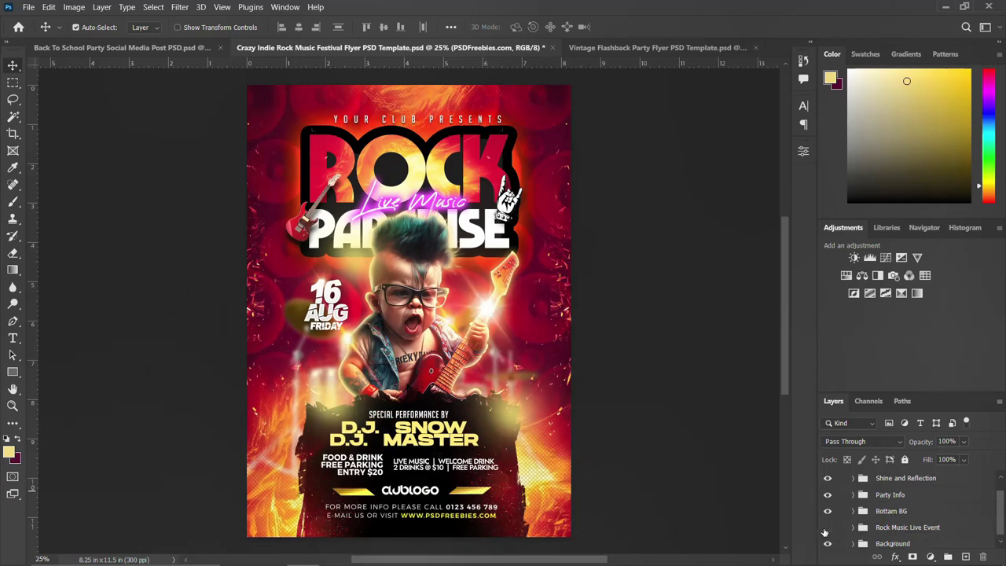
click(825, 529)
click(826, 529)
click(826, 528)
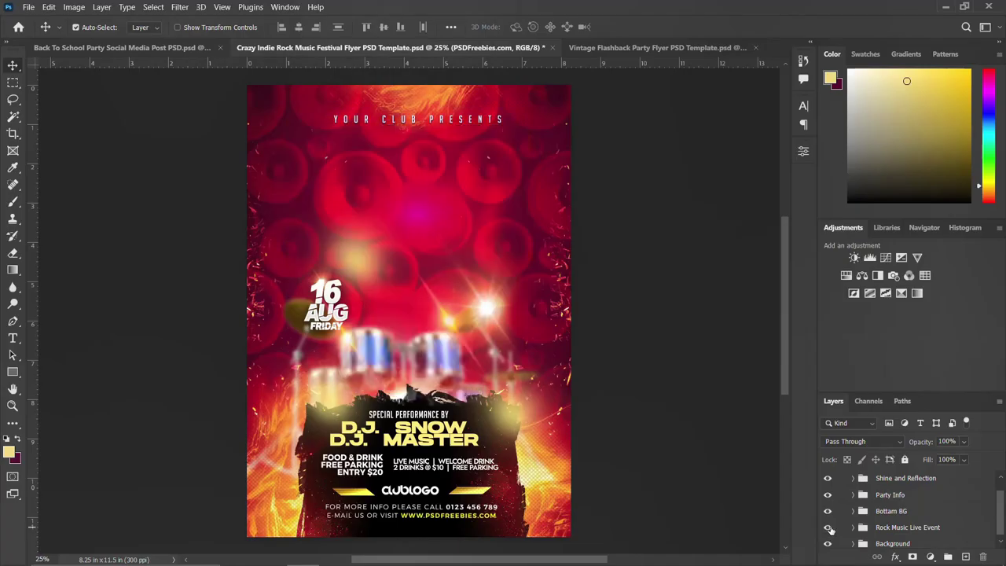
click(827, 528)
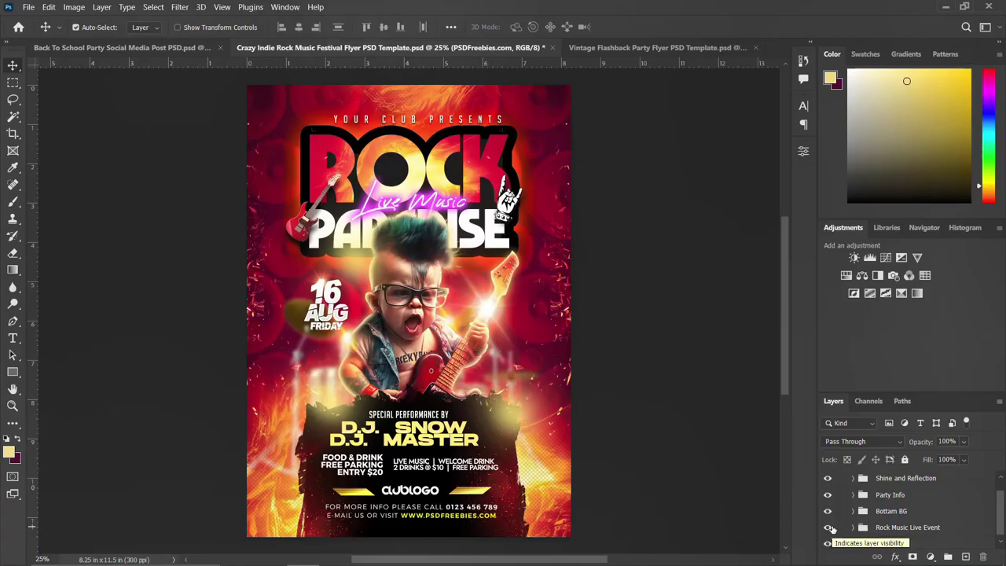
scroll(829, 537, down, 1)
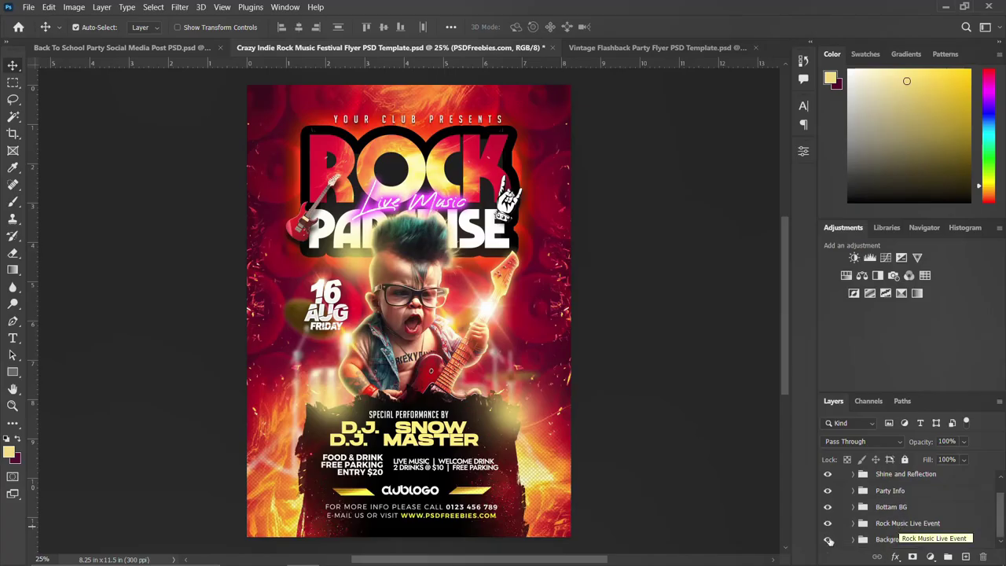
click(828, 526)
click(829, 525)
click(828, 511)
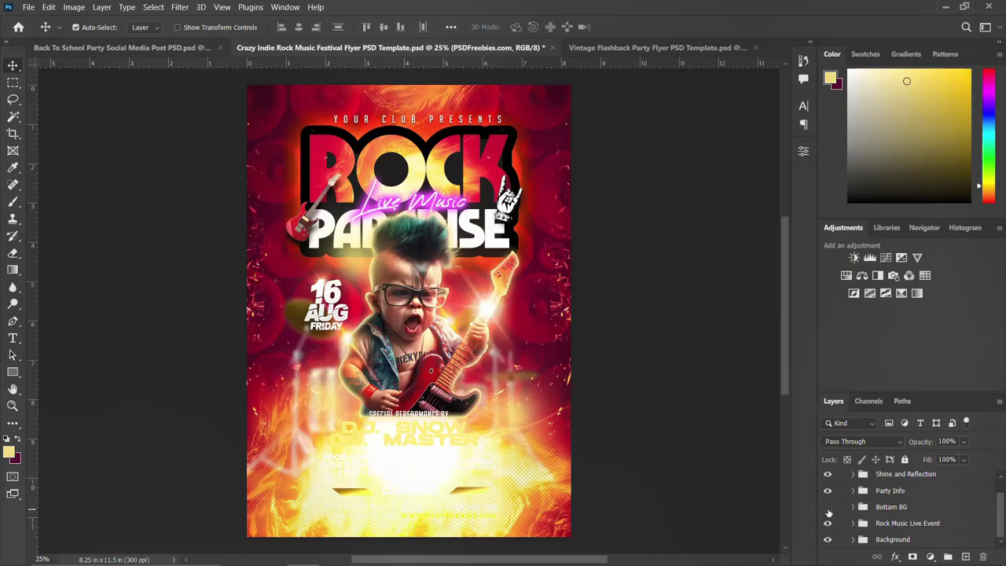
click(828, 510)
click(829, 489)
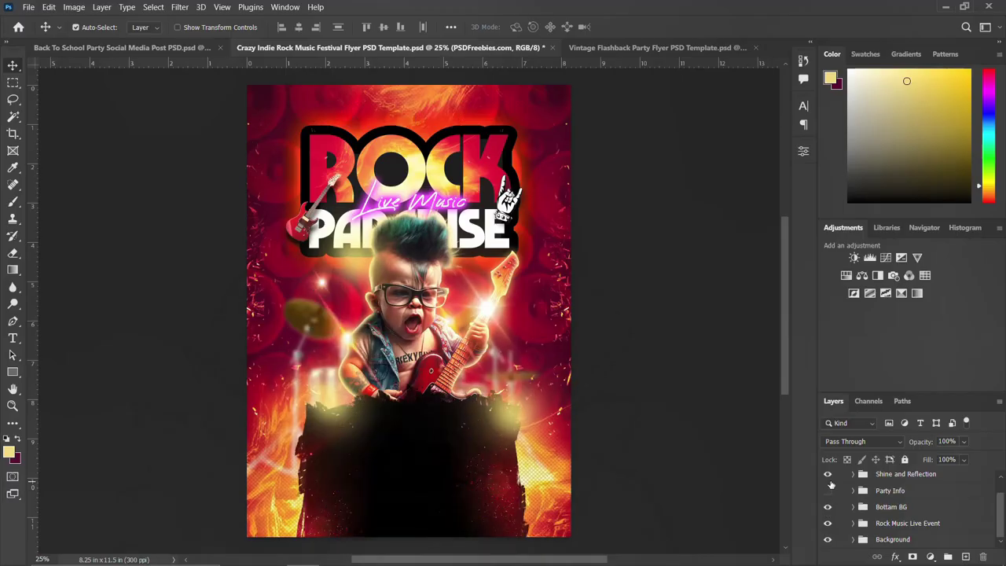
click(828, 474)
click(828, 490)
click(827, 474)
scroll(827, 475, up, 1)
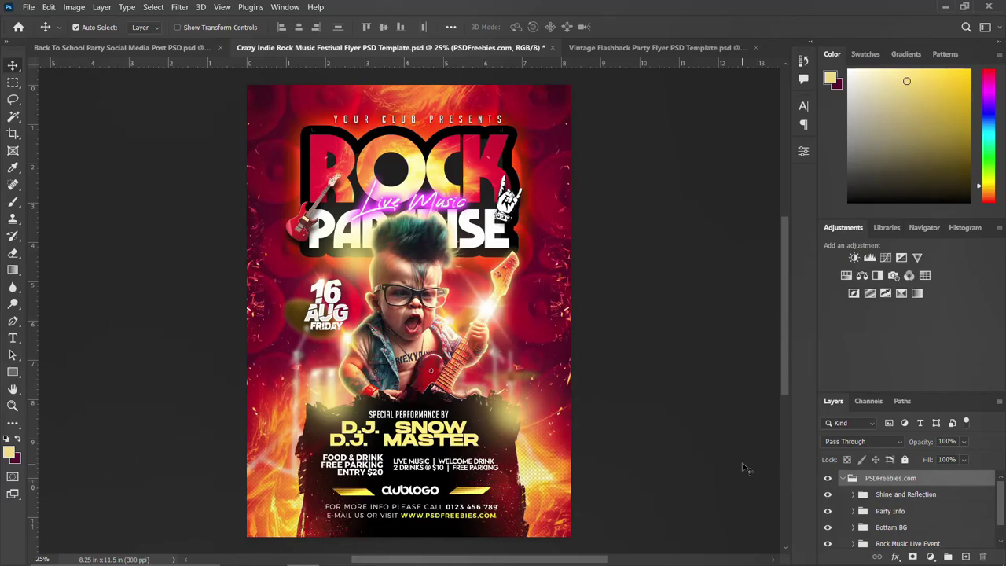
click(156, 48)
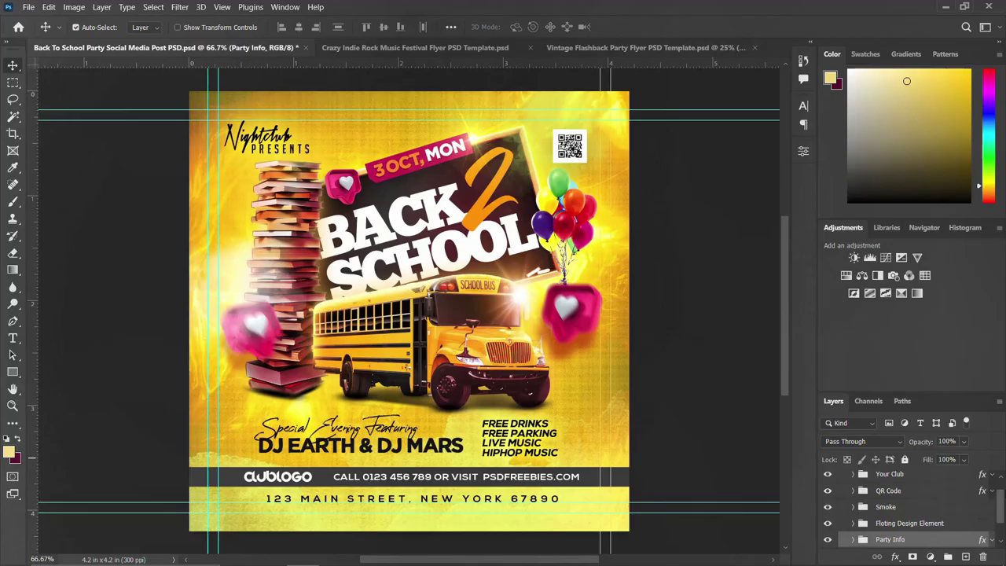
- Toggle the Nightclub PRESENTS text off and on, leaving it visible
scroll(878, 539, down, 1)
scroll(879, 539, down, 1)
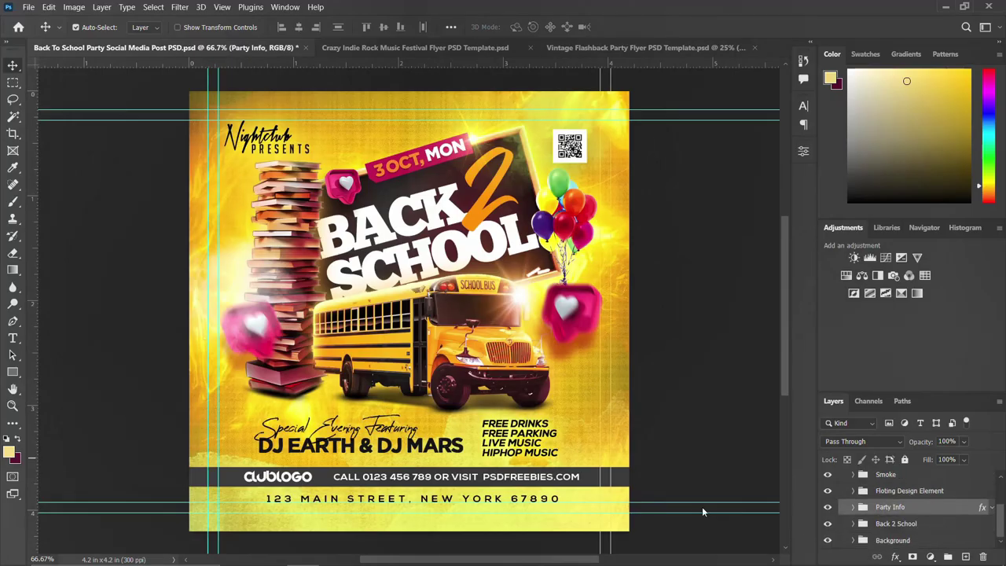
scroll(900, 507, up, 3)
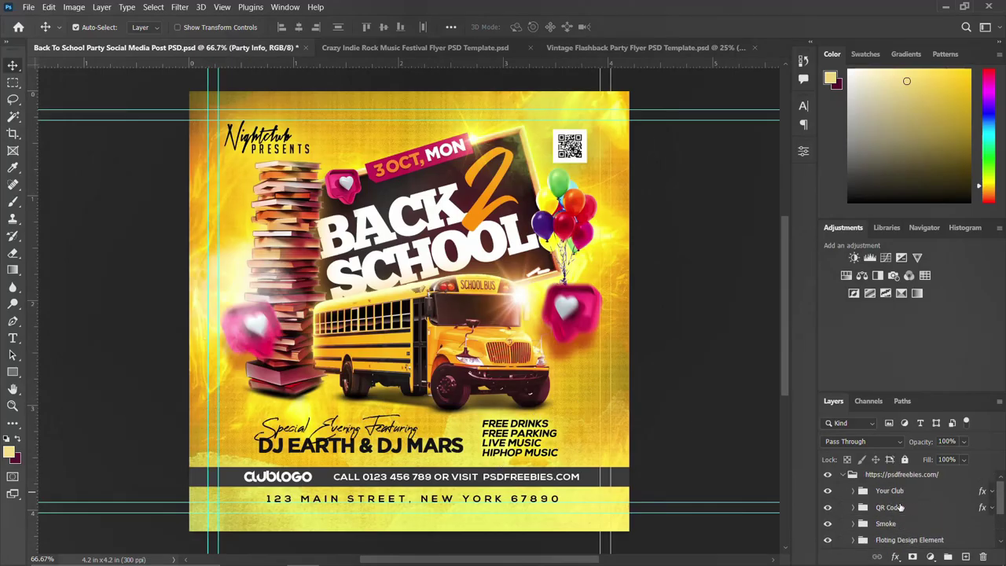
scroll(880, 503, up, 1)
click(825, 496)
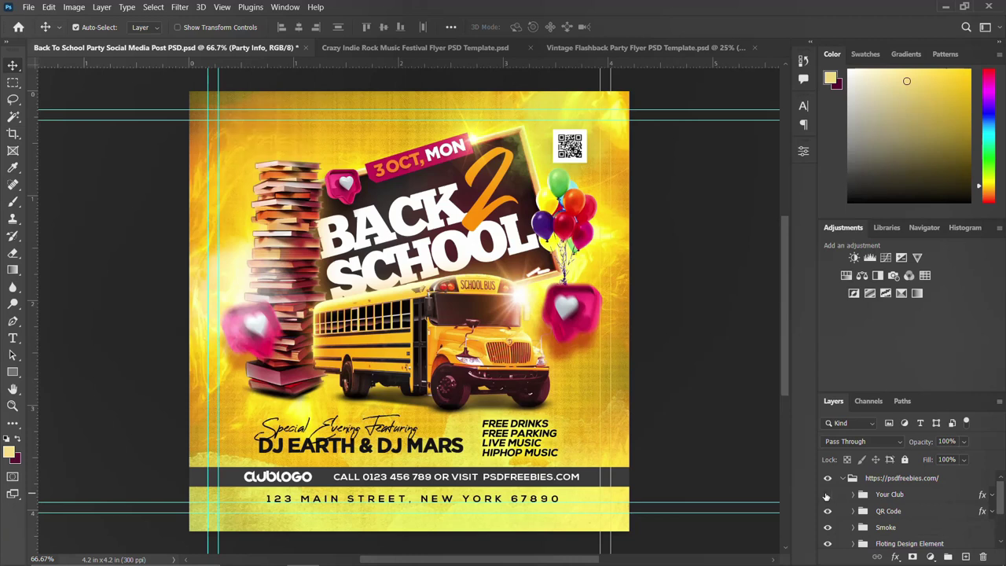
click(827, 496)
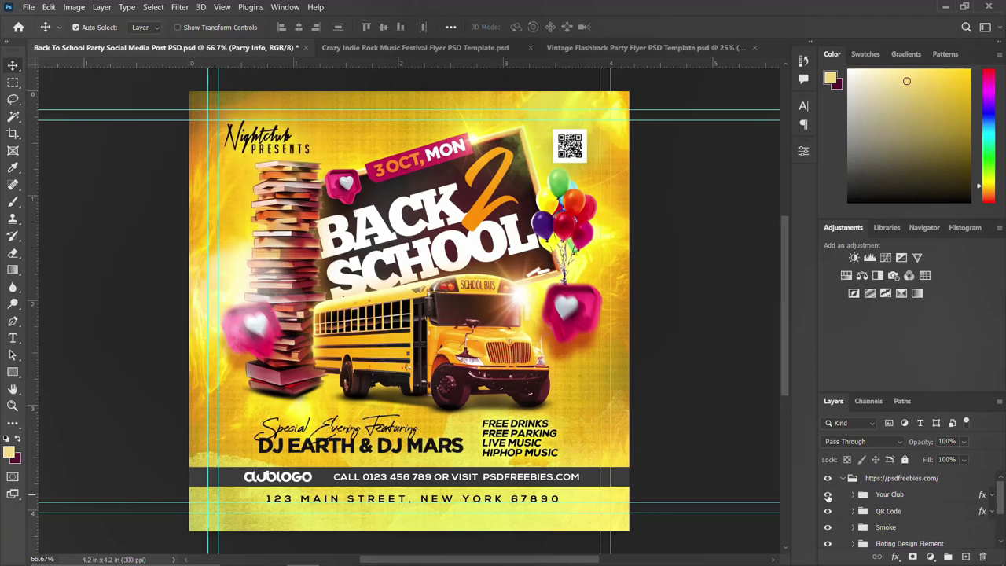
click(827, 497)
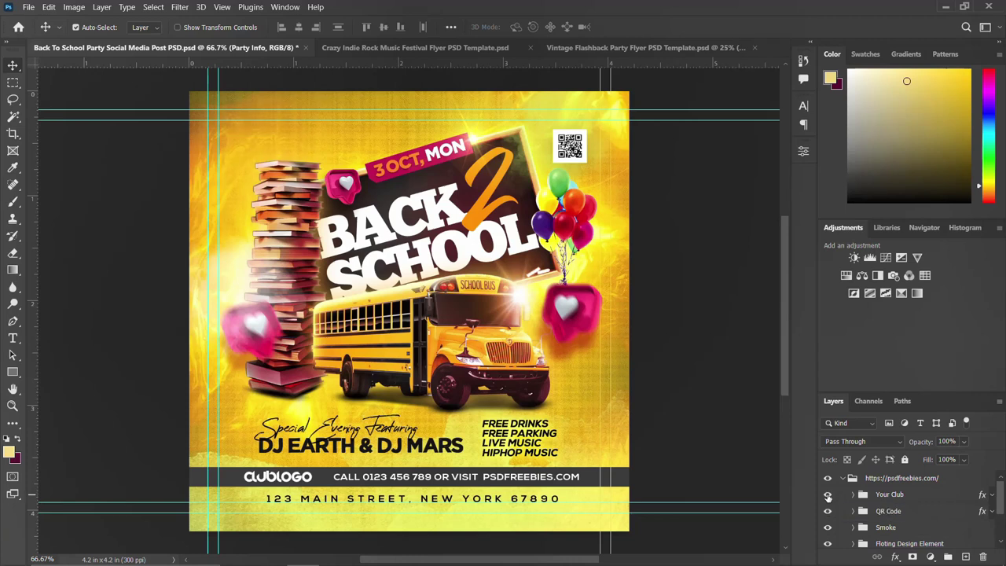
click(827, 496)
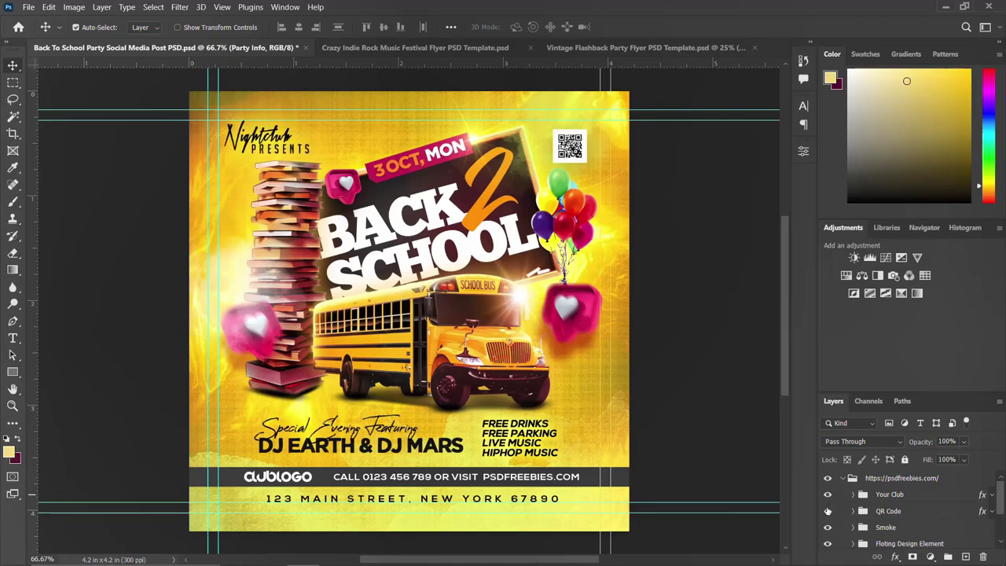
- Toggle the QR Code, Smoke haze and floating hearts and balloons, leaving all visible
click(826, 512)
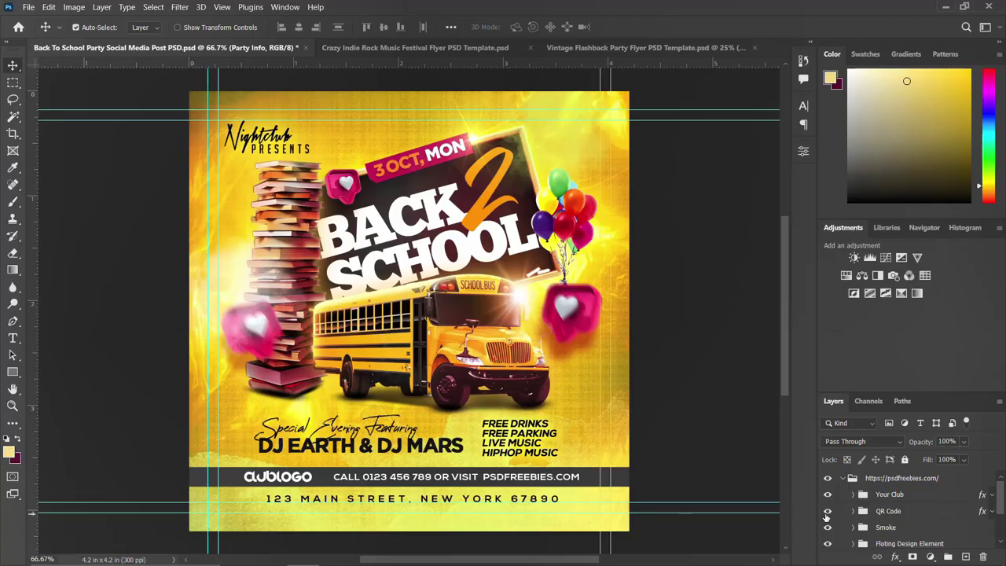
click(826, 512)
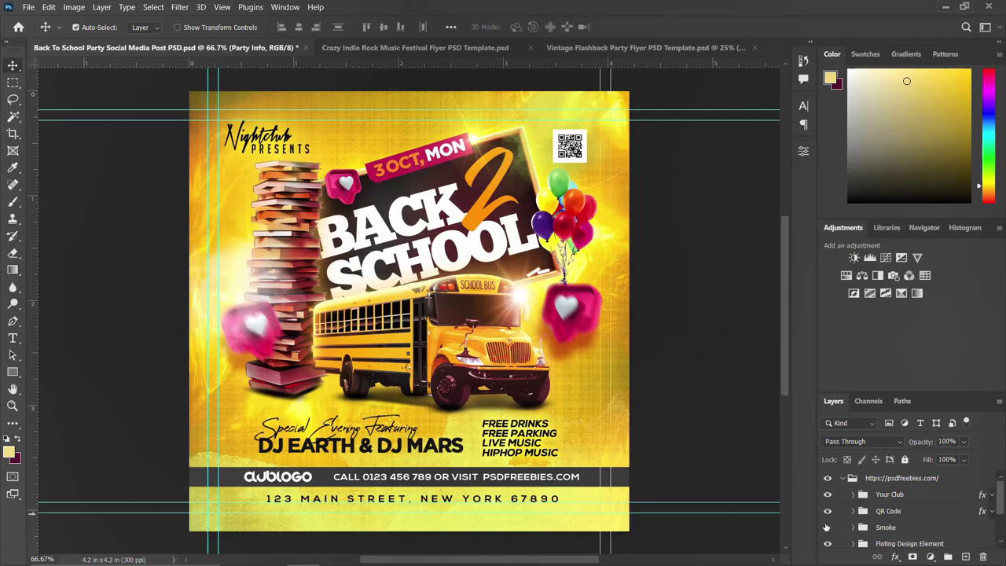
click(826, 527)
click(827, 528)
click(826, 527)
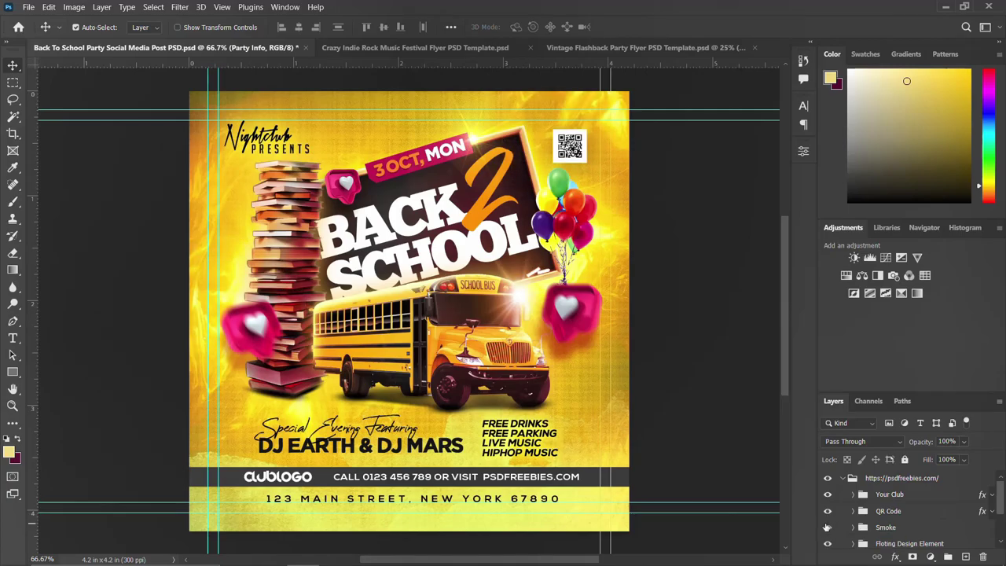
click(826, 527)
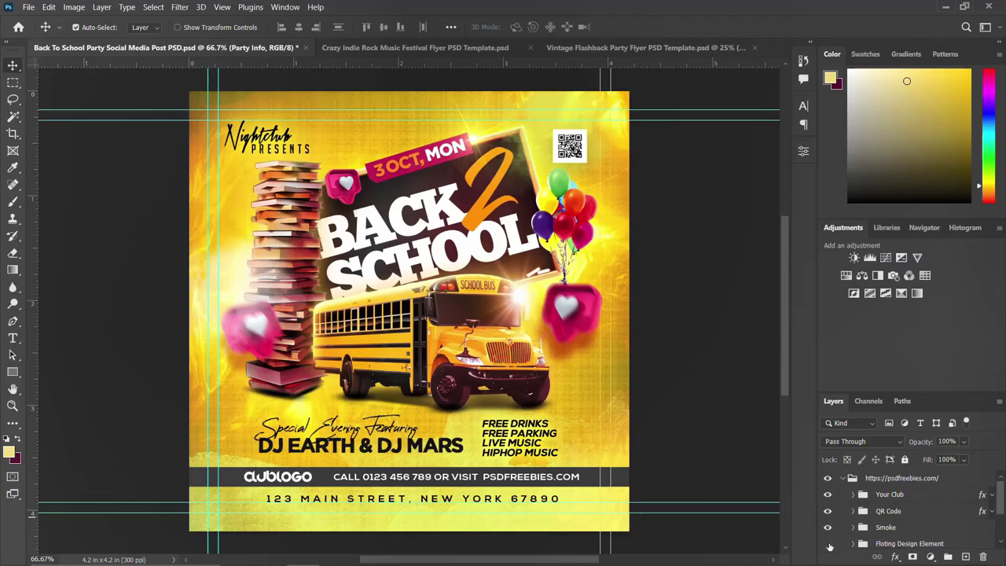
click(827, 543)
click(827, 544)
click(828, 543)
click(828, 543)
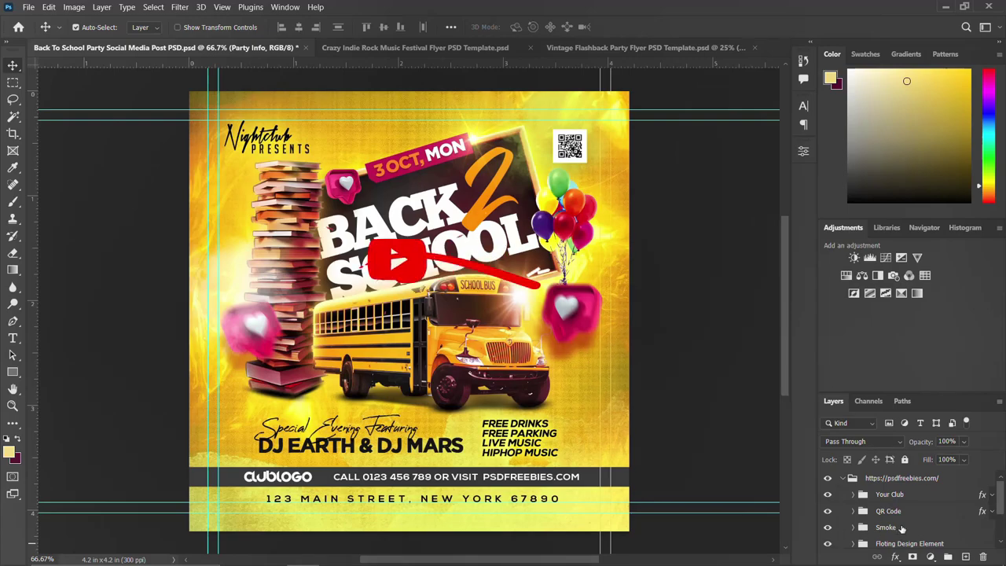
- Toggle the Party Info text and bottom bar off and on
scroll(902, 528, down, 1)
scroll(902, 529, down, 1)
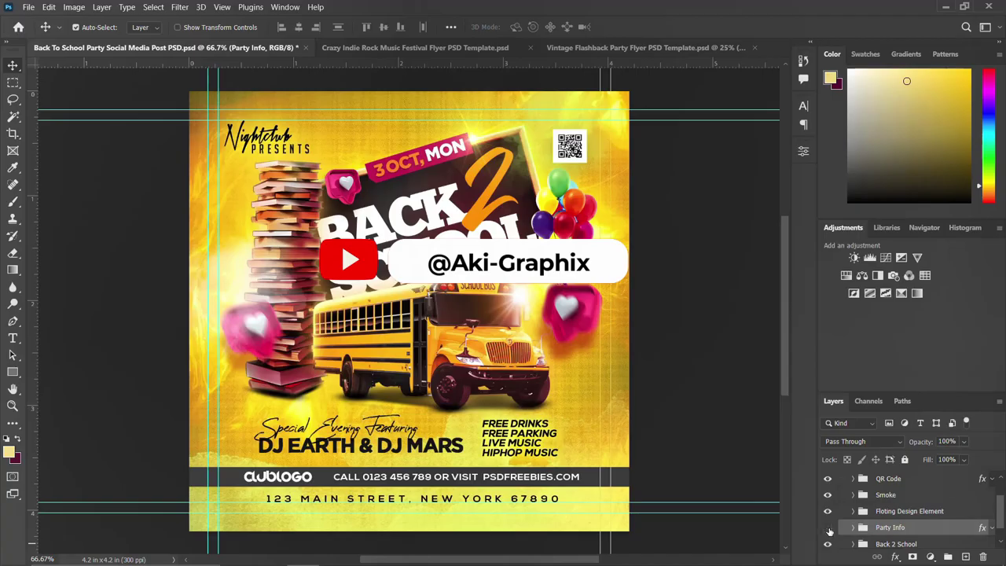
click(827, 527)
click(827, 528)
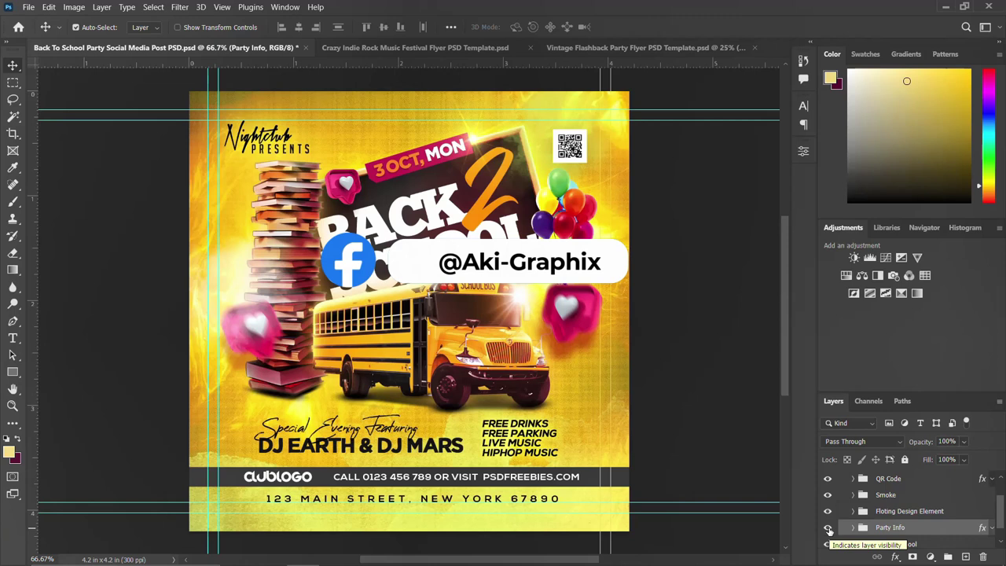
click(827, 529)
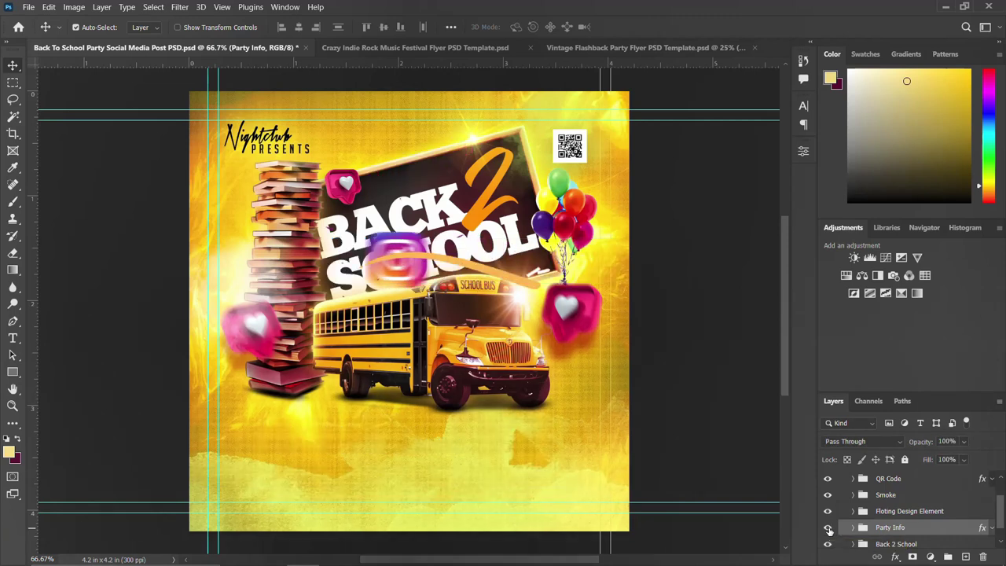
click(827, 529)
- Toggle the Back 2 School books, bus and title off and on
scroll(878, 516, down, 1)
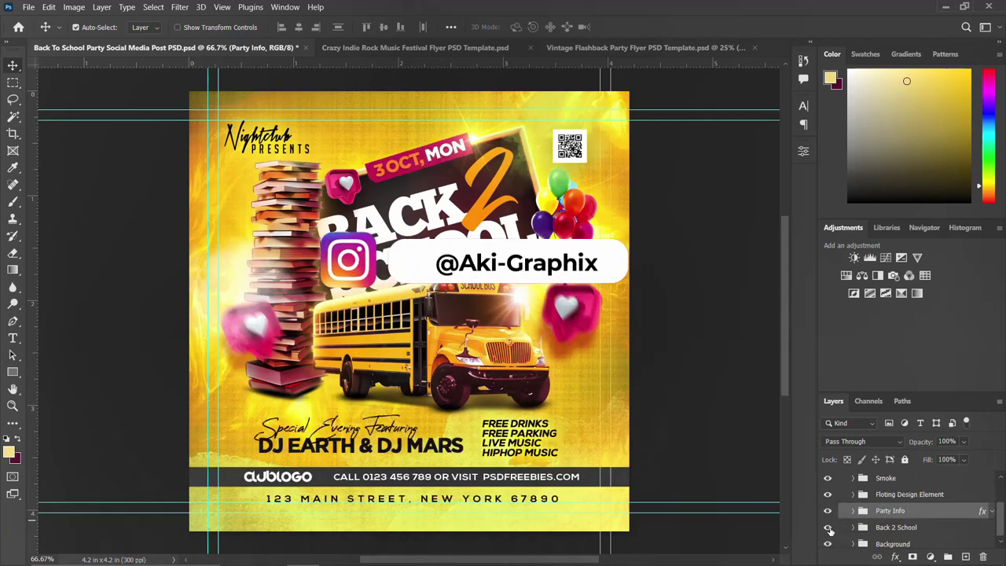
click(828, 529)
click(828, 529)
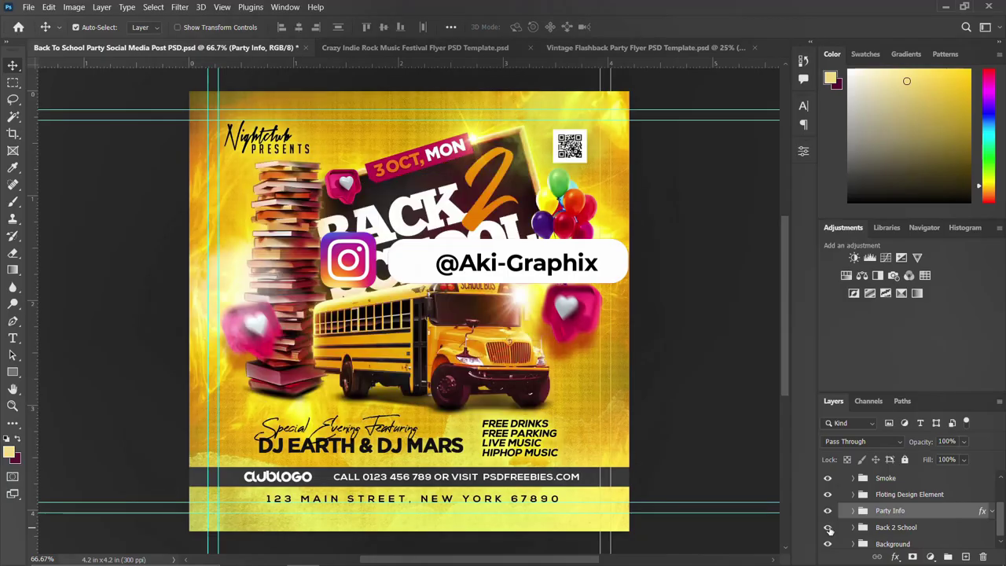
click(828, 529)
click(828, 528)
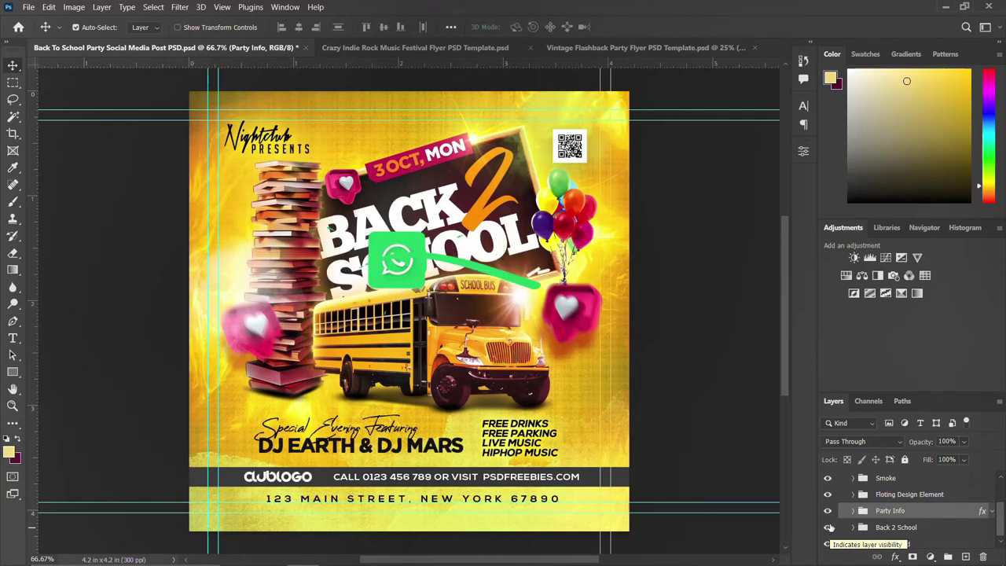
- Hide and restore the yellow background, then expand the Background group
scroll(828, 535, down, 1)
click(828, 541)
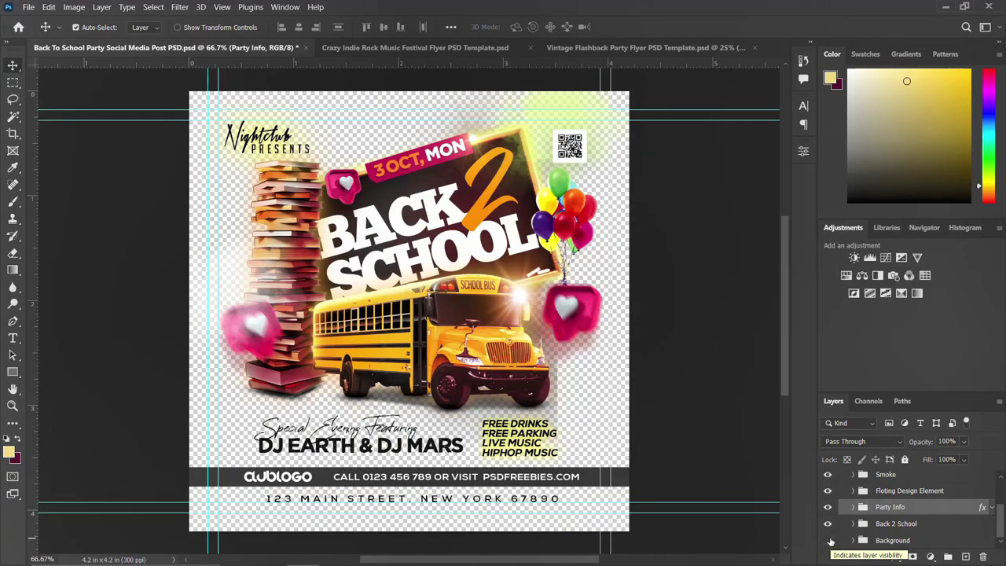
click(827, 541)
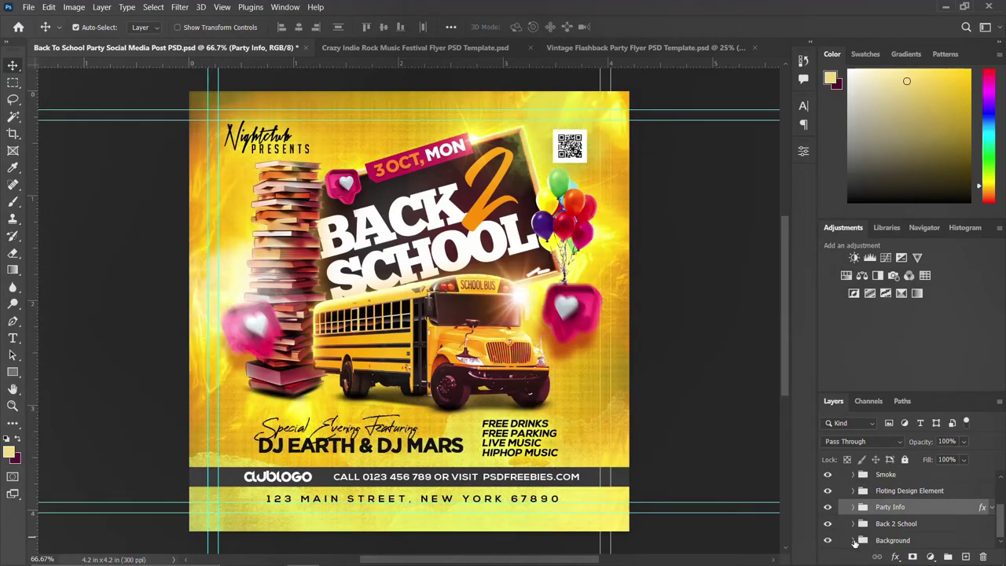
click(853, 541)
scroll(895, 518, down, 4)
- Select the Shape, Texture, Shade and Glow Effect layers, then collapse the Background group
scroll(899, 526, down, 1)
click(908, 534)
click(911, 507)
click(915, 482)
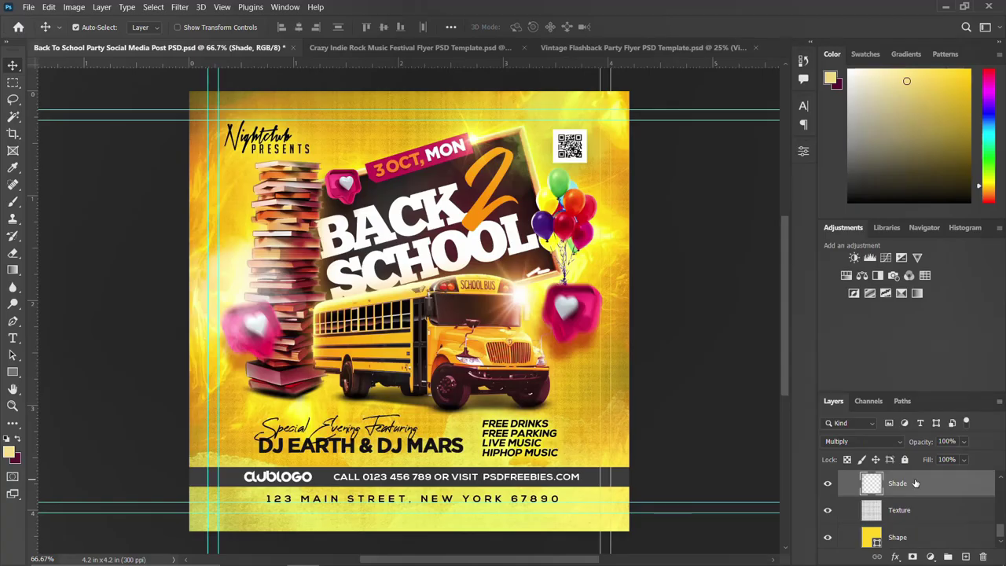
scroll(909, 498, up, 2)
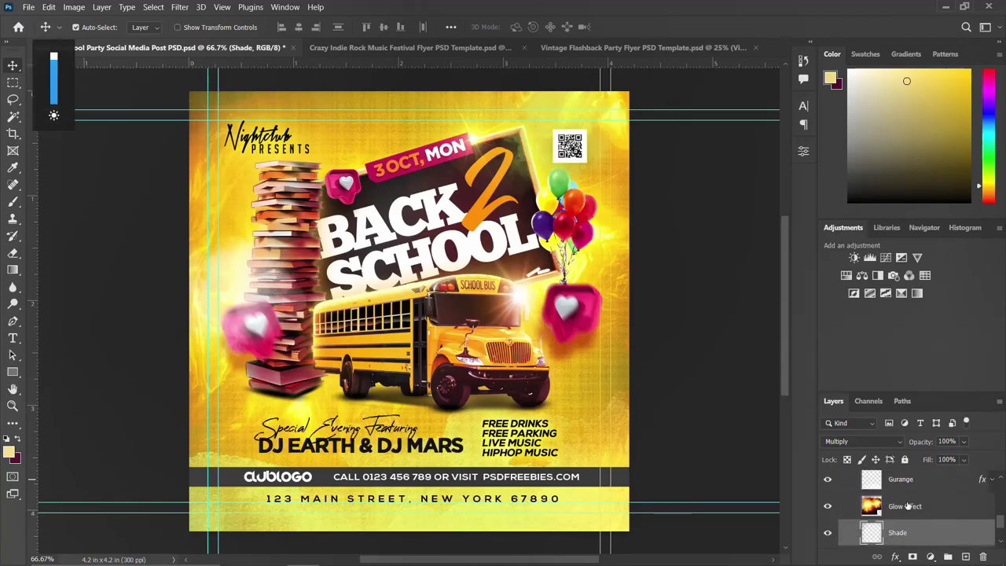
click(905, 504)
scroll(903, 485, up, 2)
click(908, 497)
scroll(907, 491, up, 2)
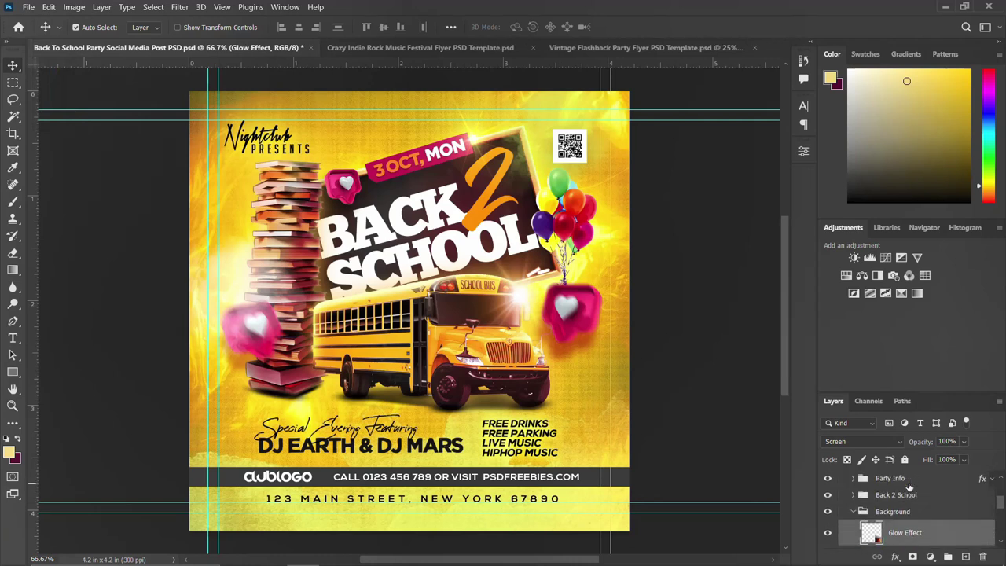
click(855, 511)
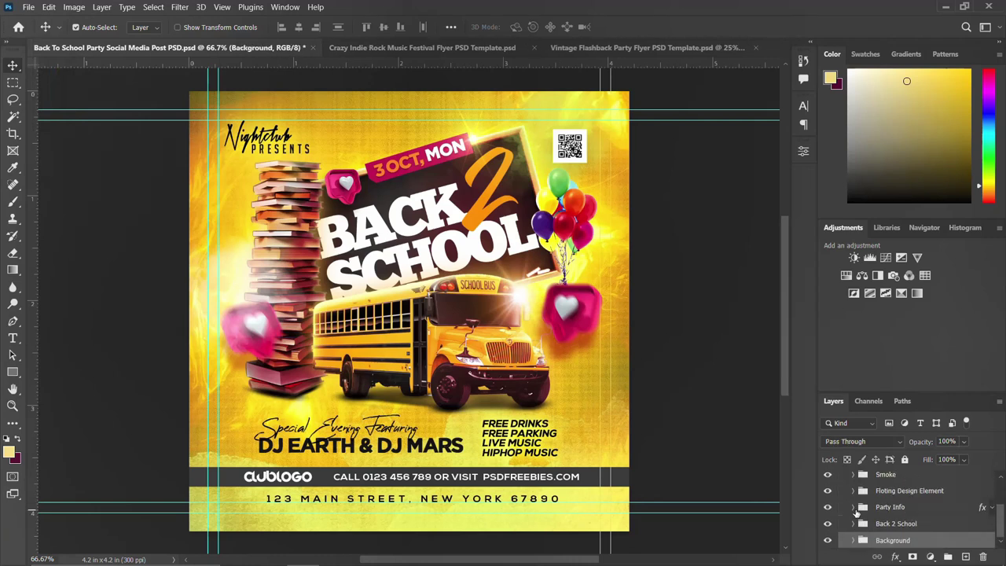
- Expand Back 2 School and toggle the Board, Books and School Bus visibility
click(847, 525)
click(853, 523)
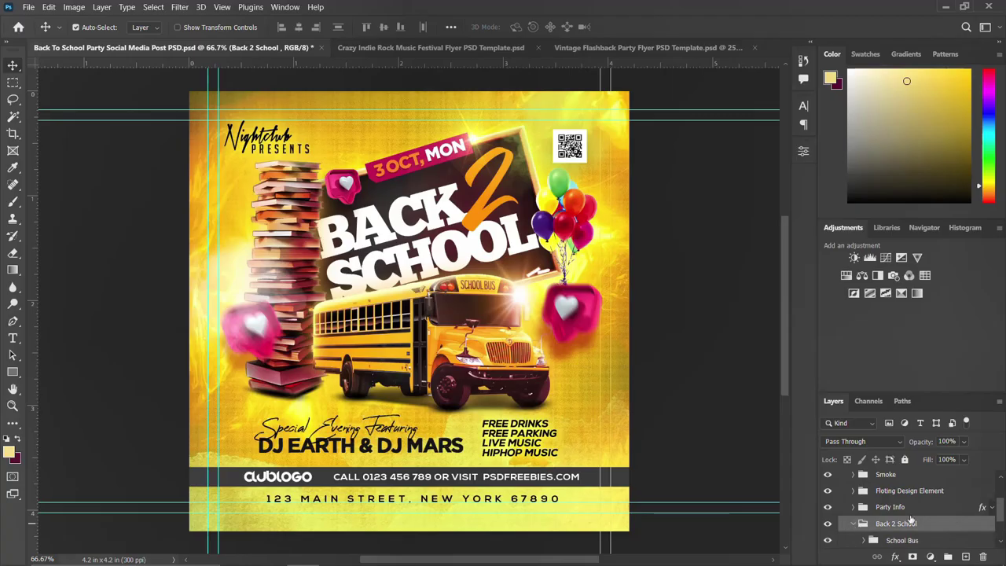
scroll(868, 525, down, 2)
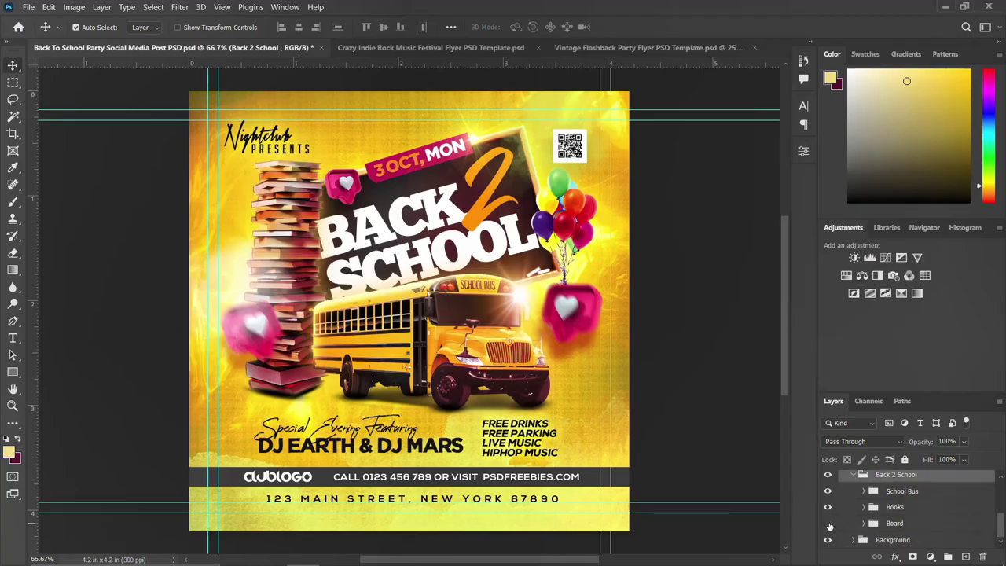
click(827, 523)
click(827, 524)
click(827, 508)
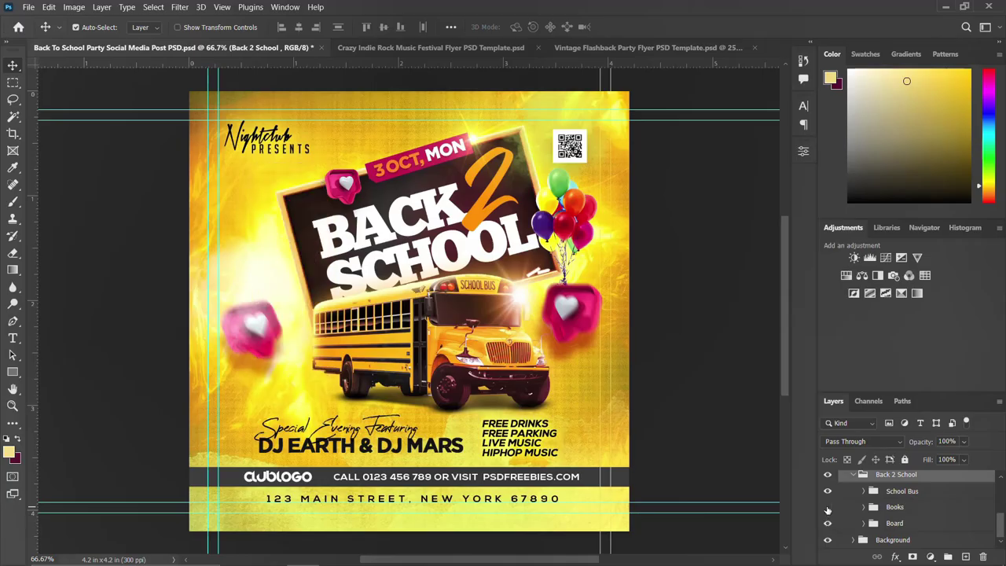
click(827, 508)
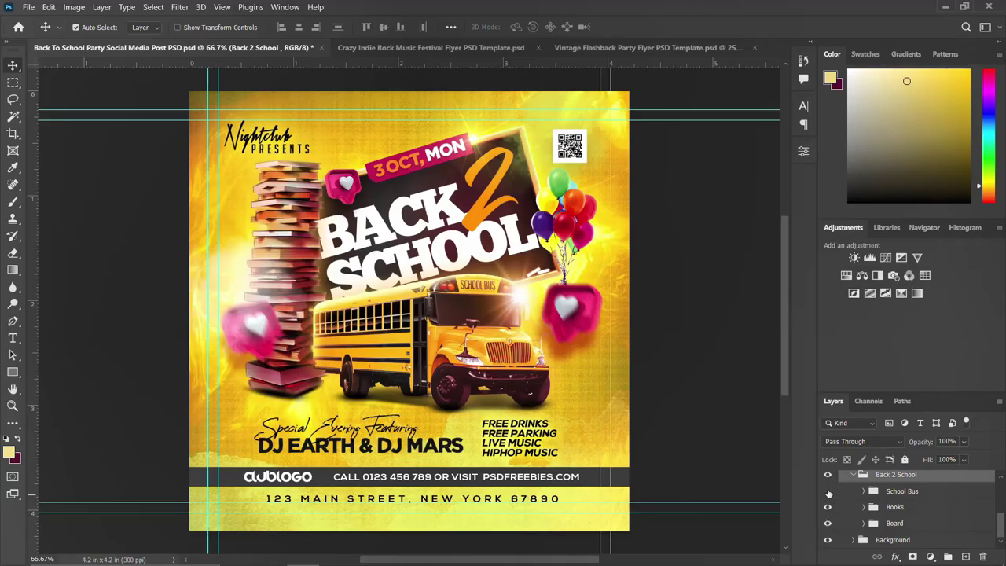
click(827, 491)
click(827, 492)
- Expand the Board group, select the Back School and 2 text layers, then collapse it
click(863, 523)
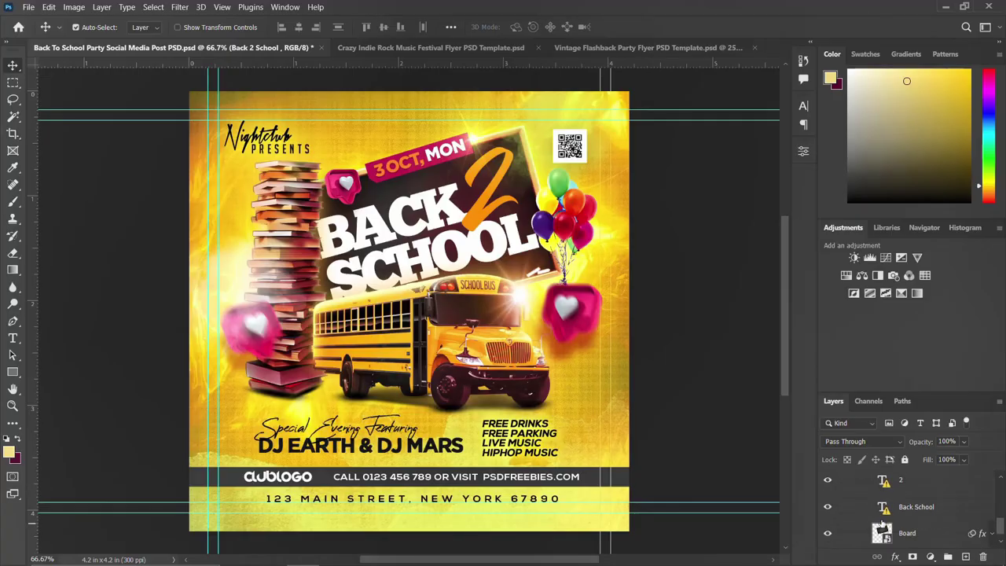
scroll(925, 522, up, 2)
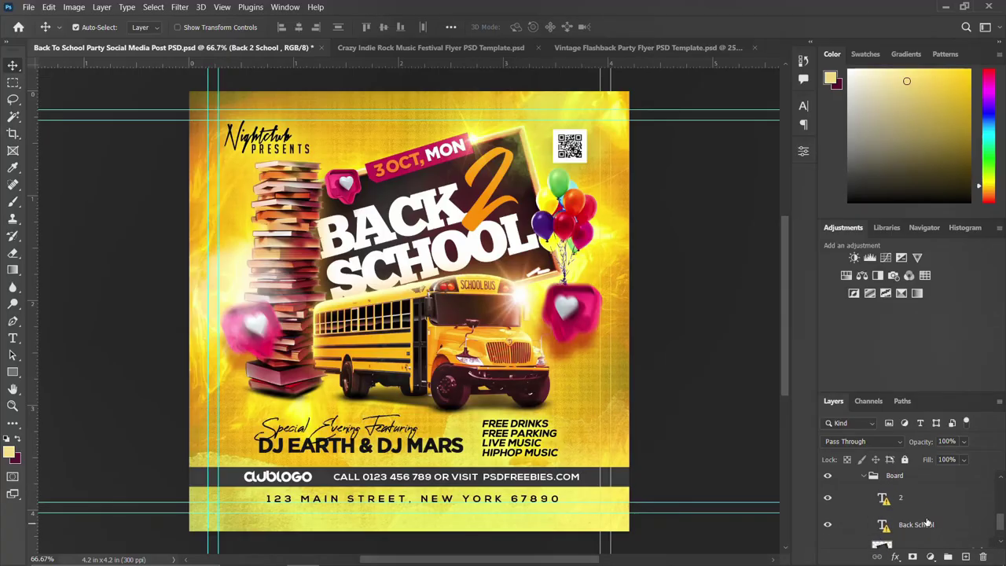
scroll(927, 517, down, 1)
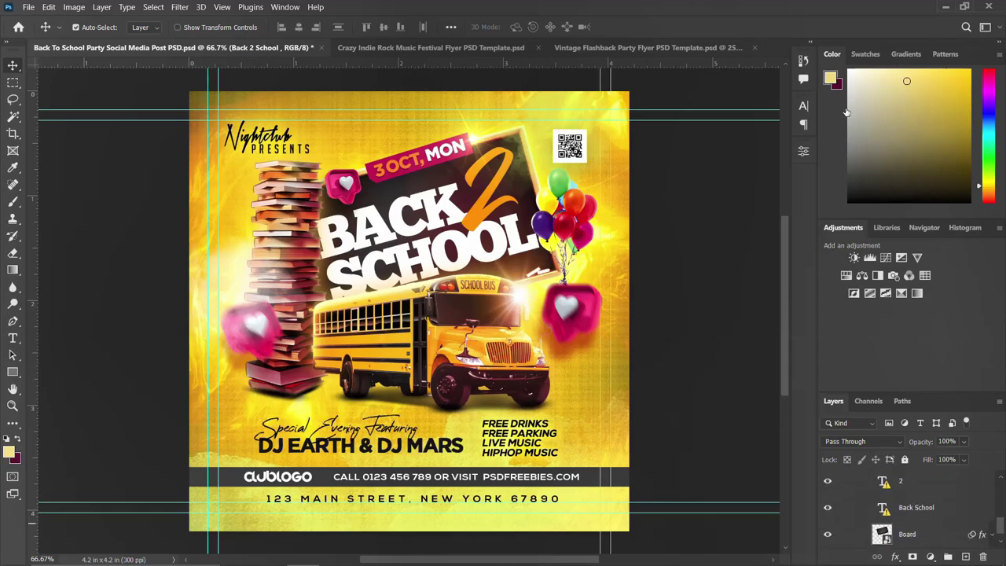
click(802, 107)
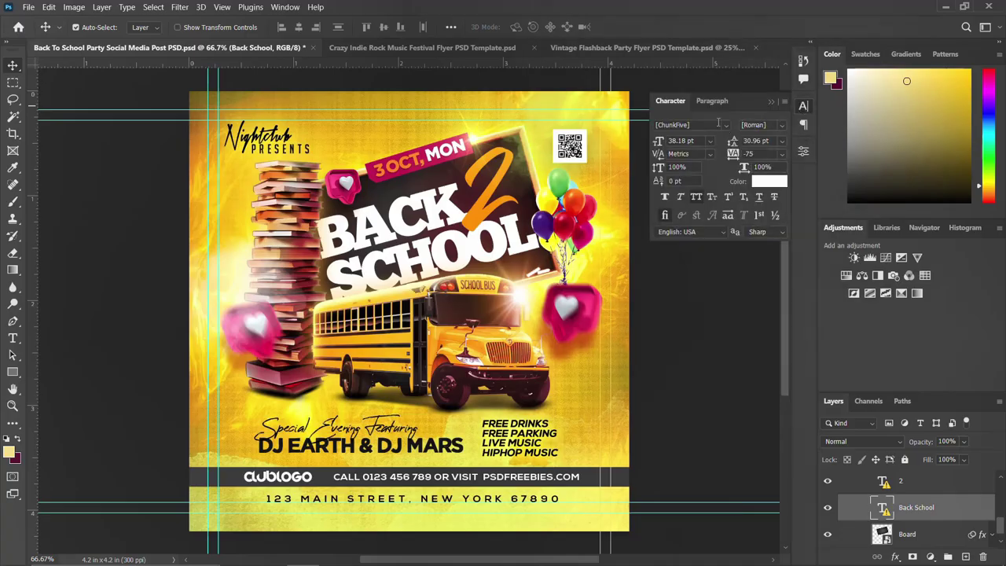
click(804, 108)
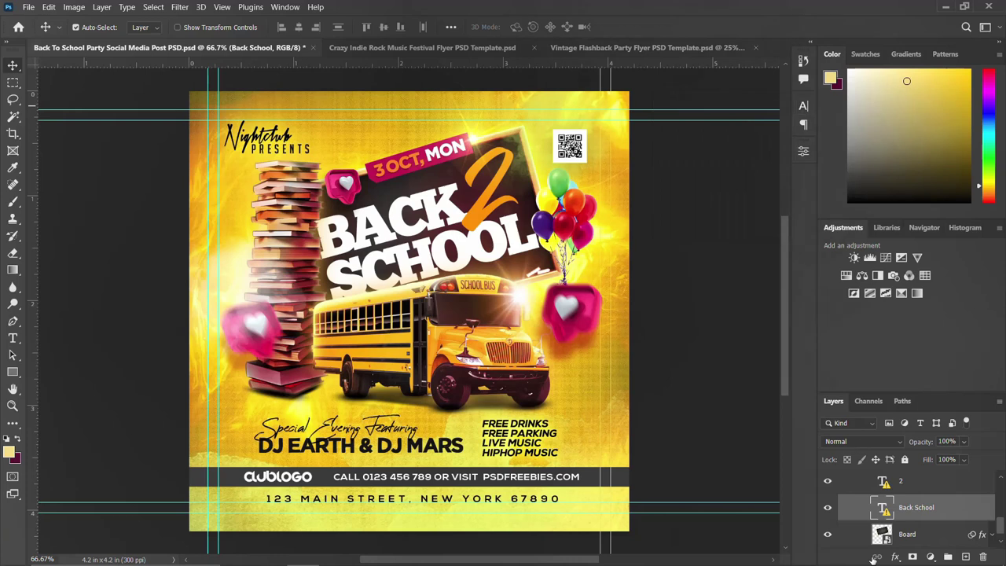
click(908, 483)
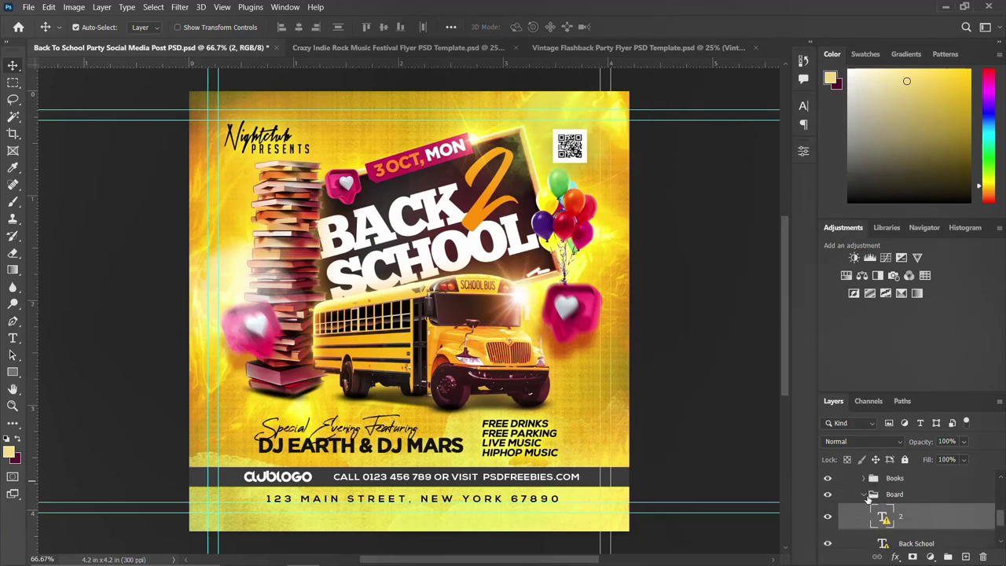
click(871, 487)
click(865, 493)
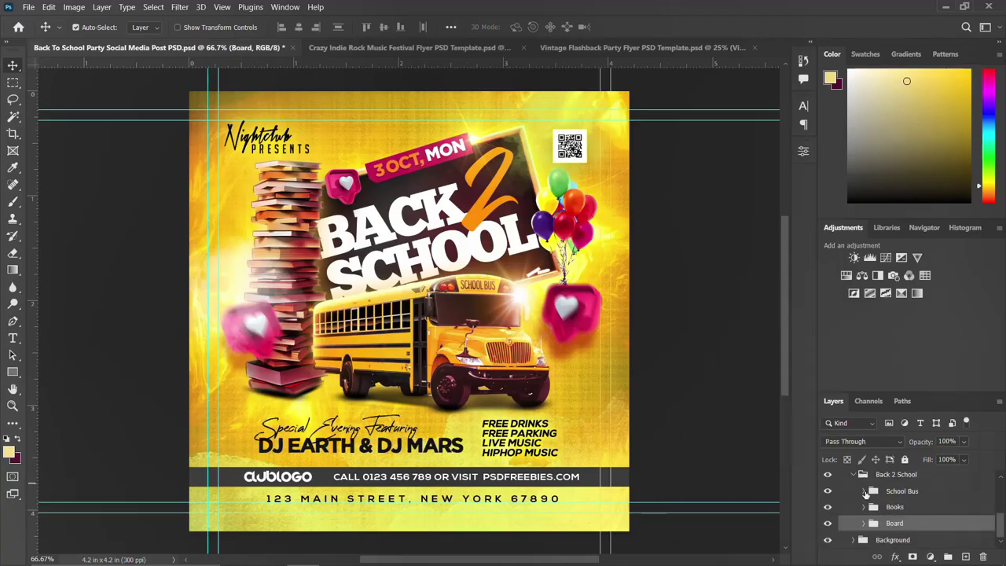
- Expand Books, toggle the books and their shadow, then collapse Books and Back 2 School
click(863, 507)
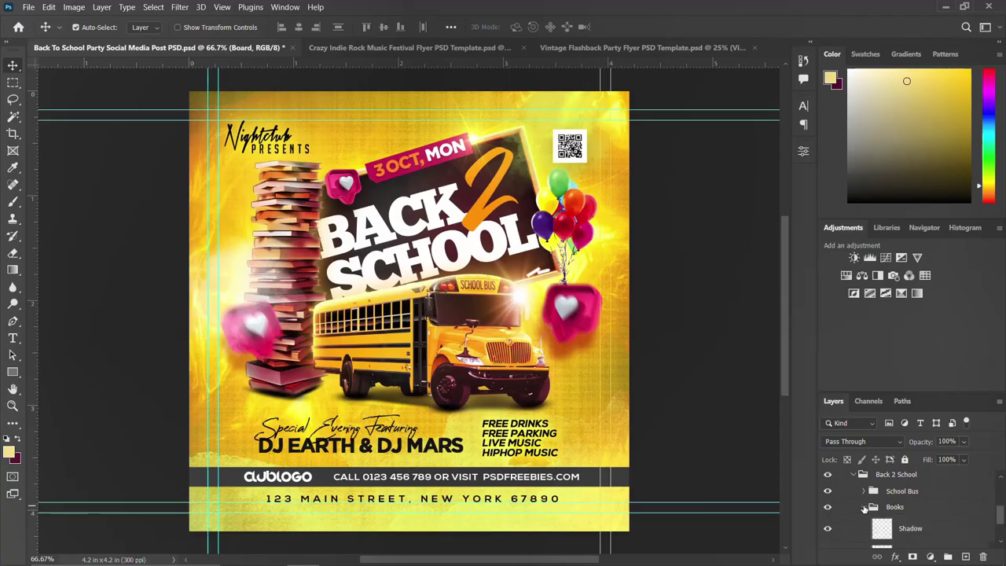
scroll(872, 507, down, 2)
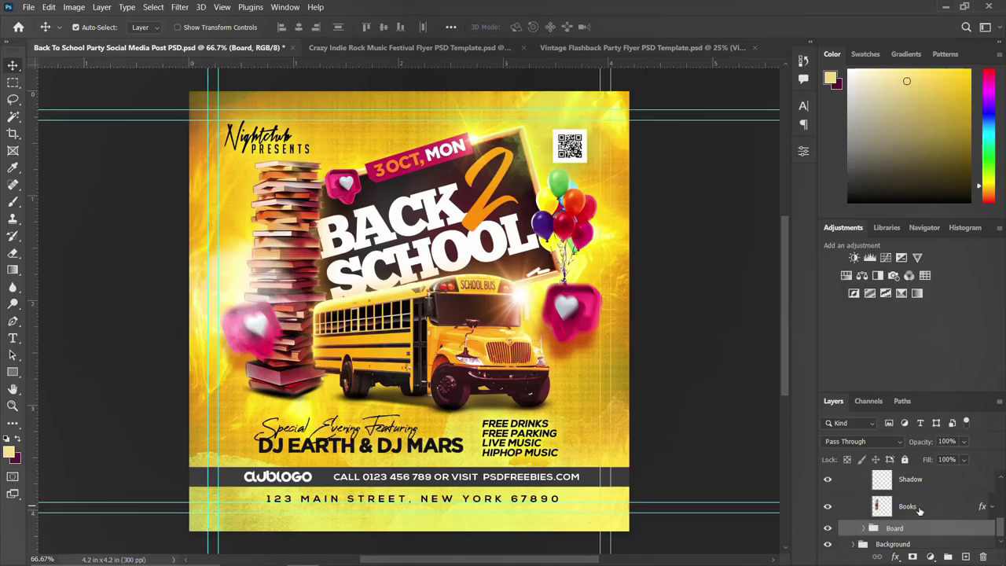
scroll(920, 510, up, 1)
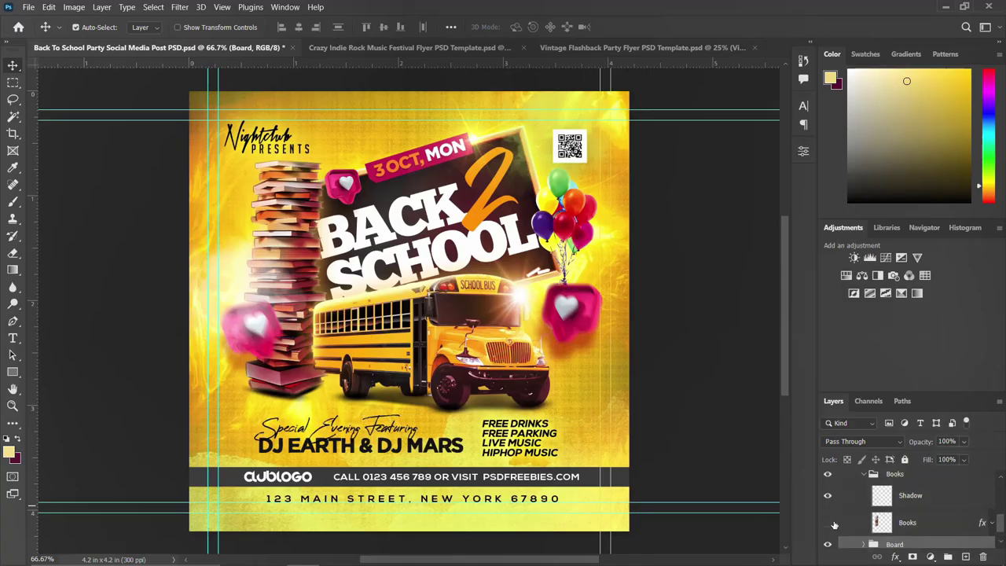
click(830, 523)
click(829, 522)
scroll(834, 524, up, 1)
click(827, 512)
click(828, 512)
click(864, 492)
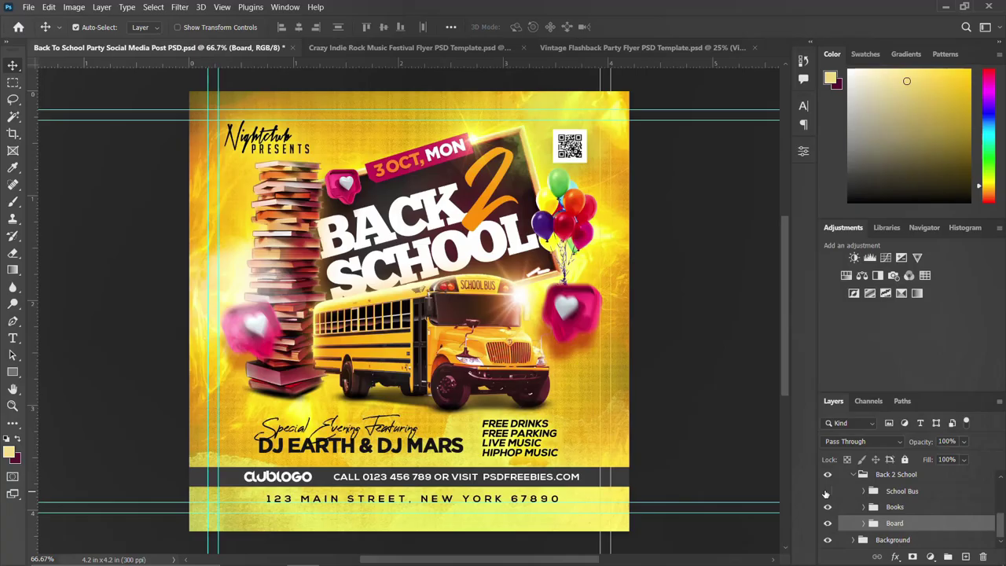
click(853, 475)
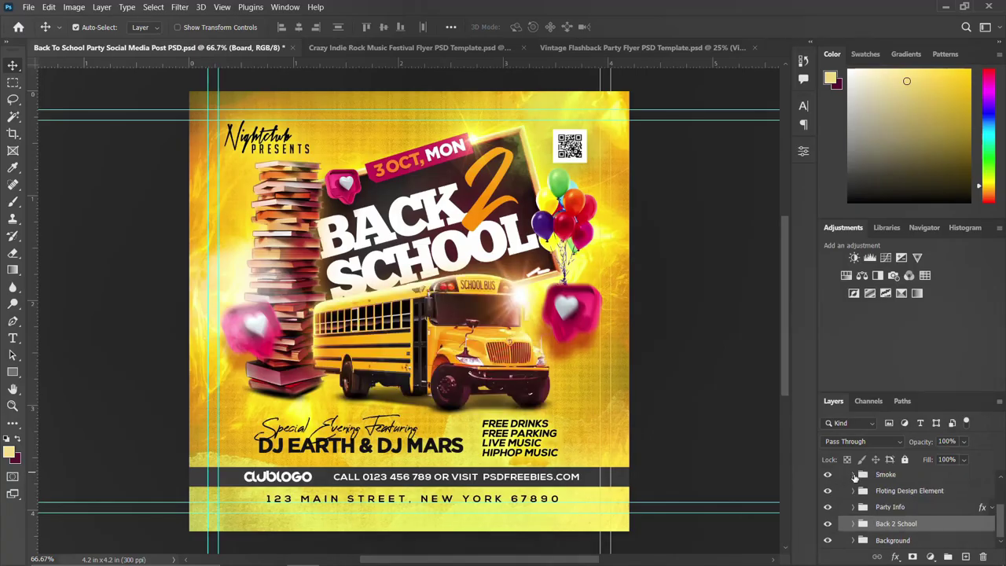
- Expand the Party Info group and select the 3 Oct, Mon date layer
click(827, 507)
click(827, 506)
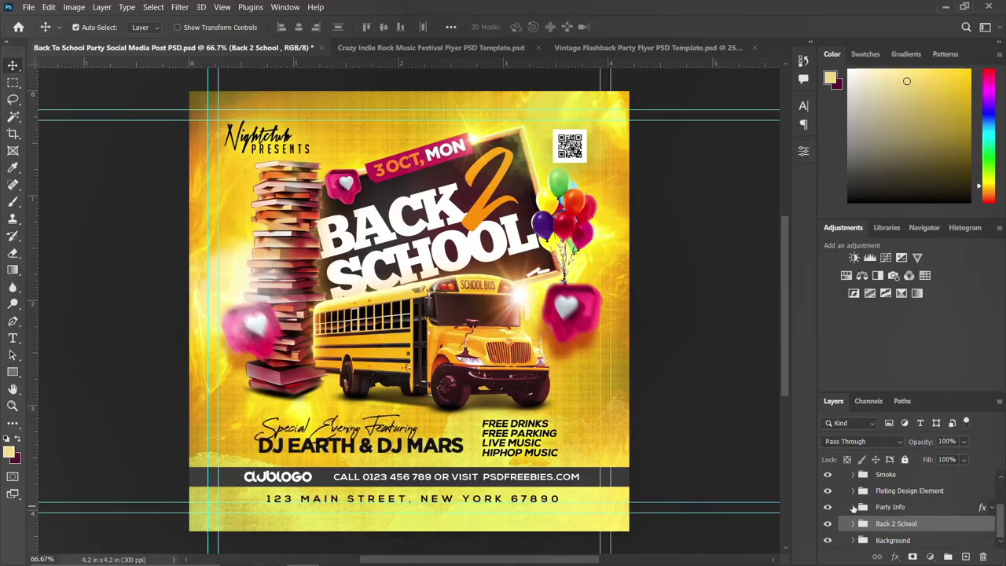
click(853, 506)
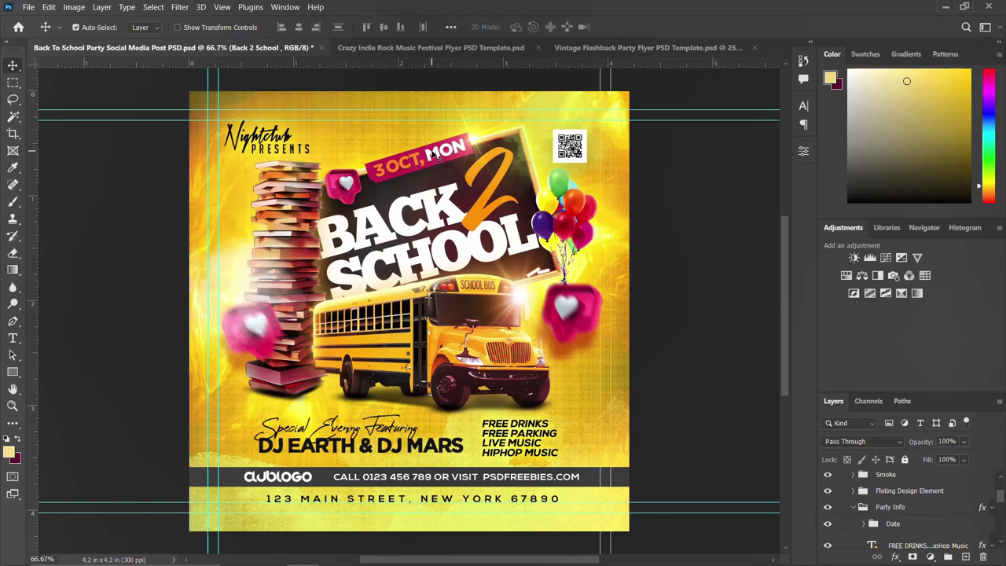
click(403, 172)
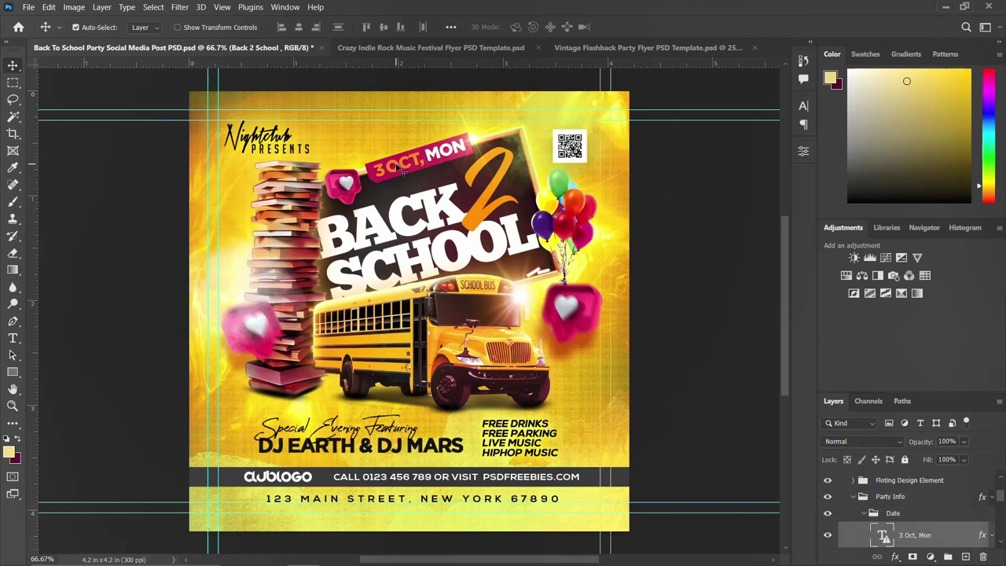
- Replace the day 3 with 30 in the date text and commit
double_click(391, 165)
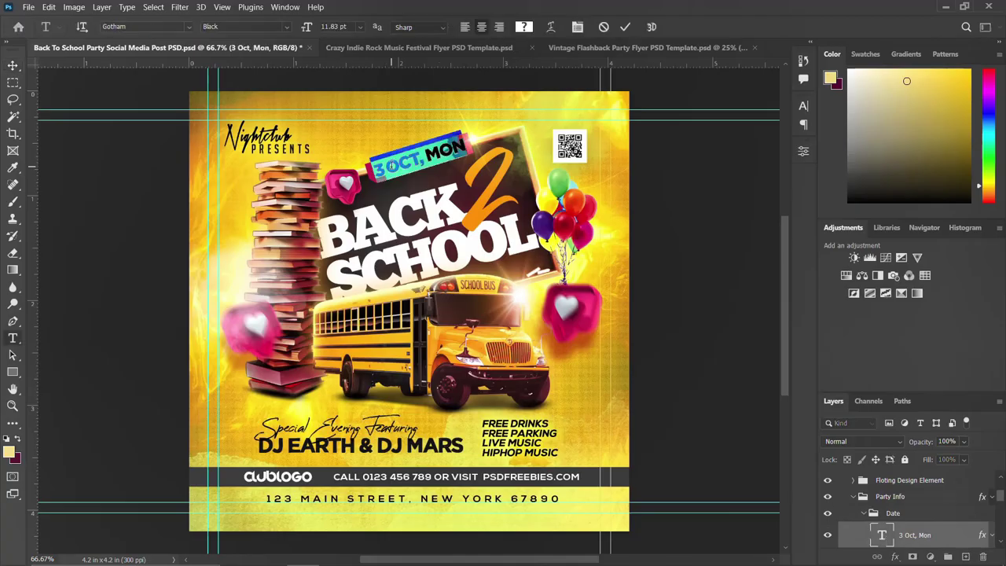
drag(388, 166, 371, 170)
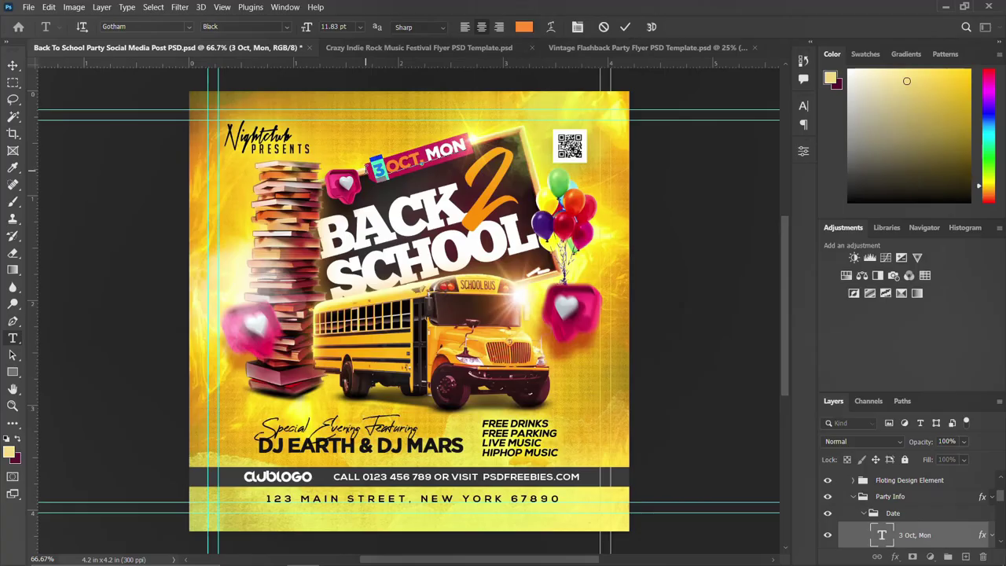
text(30)
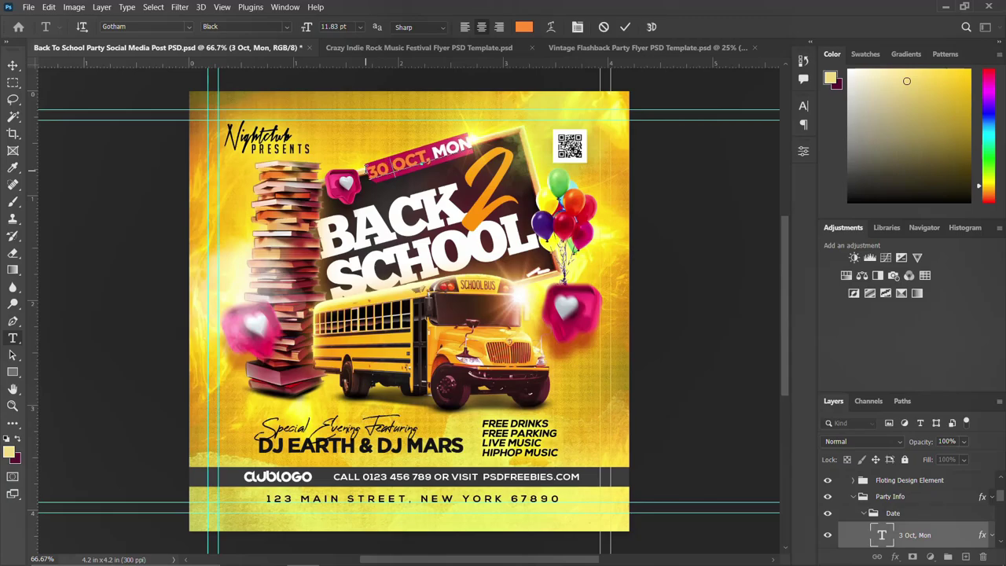
key(ctrl+Return)
- Commit the new 30 Oct date text and briefly check its character settings
key(v)
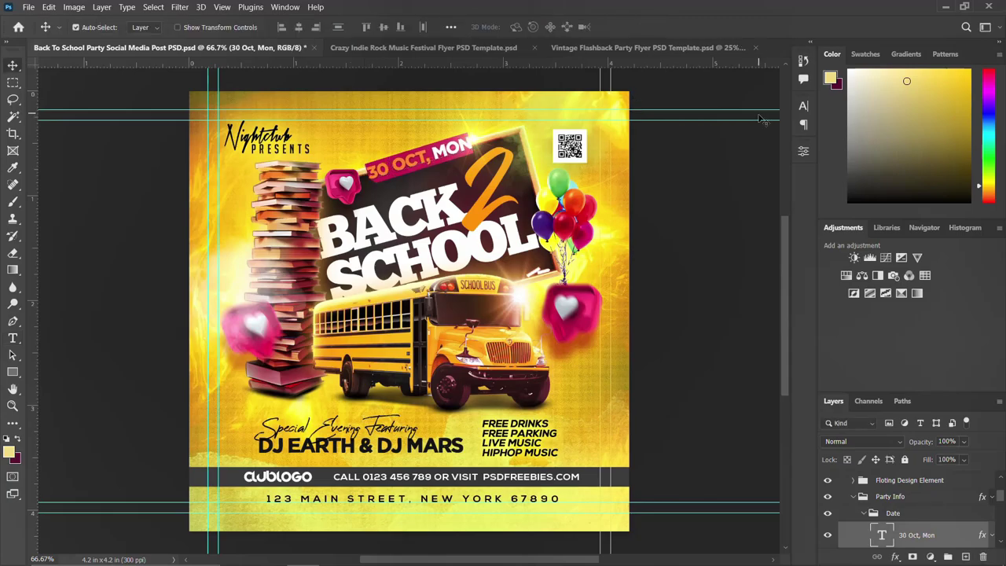
click(801, 105)
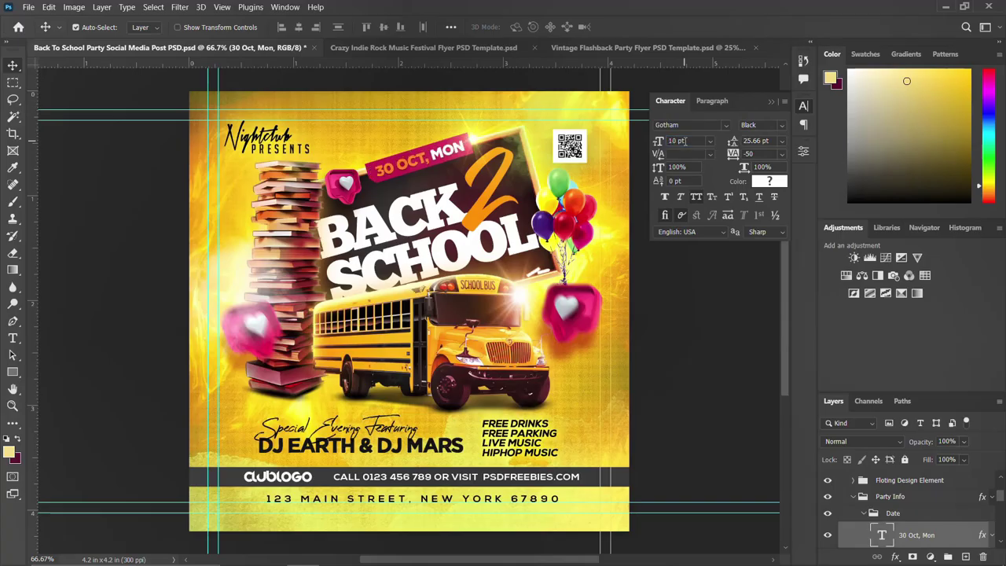
click(803, 107)
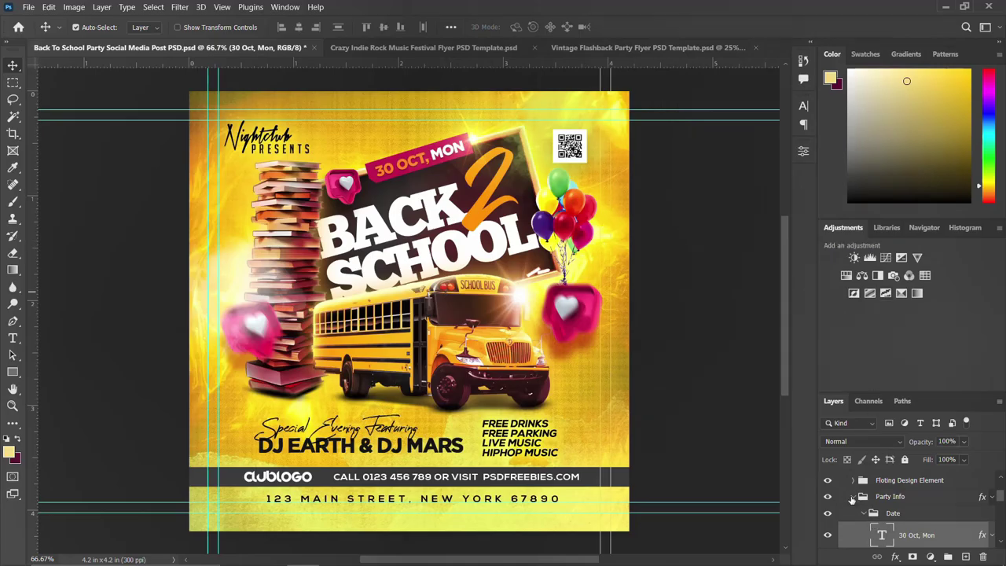
click(854, 498)
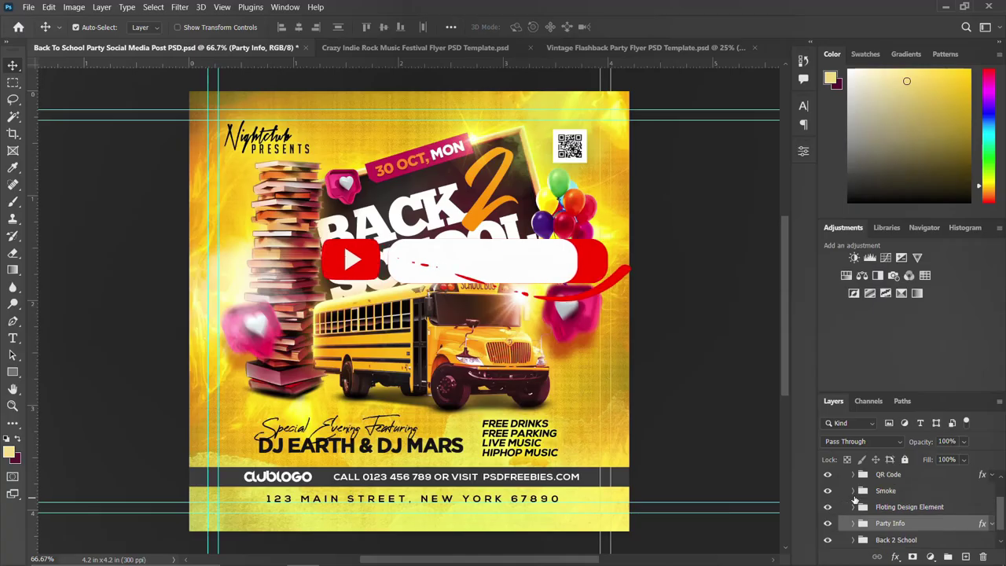
drag(828, 491, 830, 515)
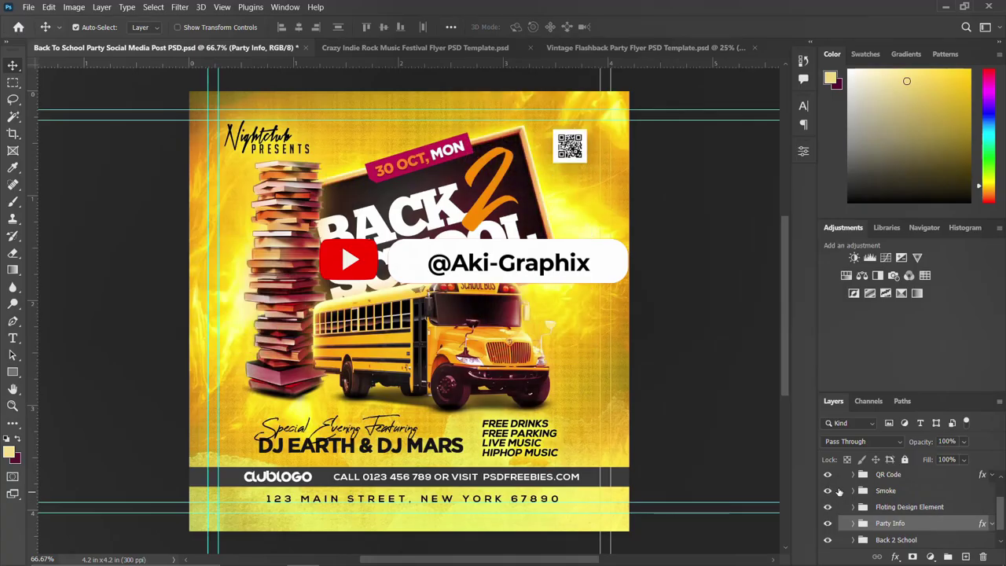
scroll(839, 491, up, 1)
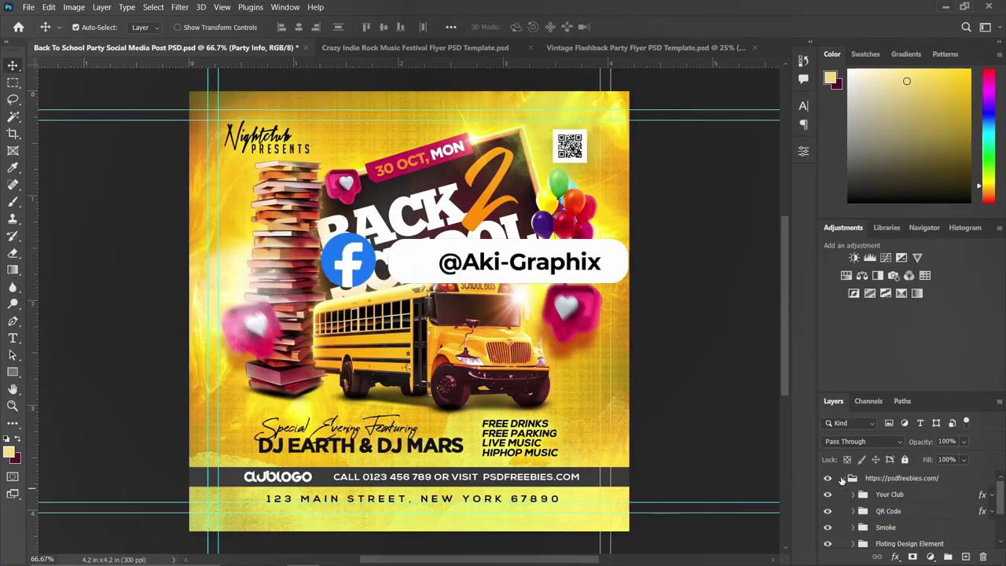
click(840, 479)
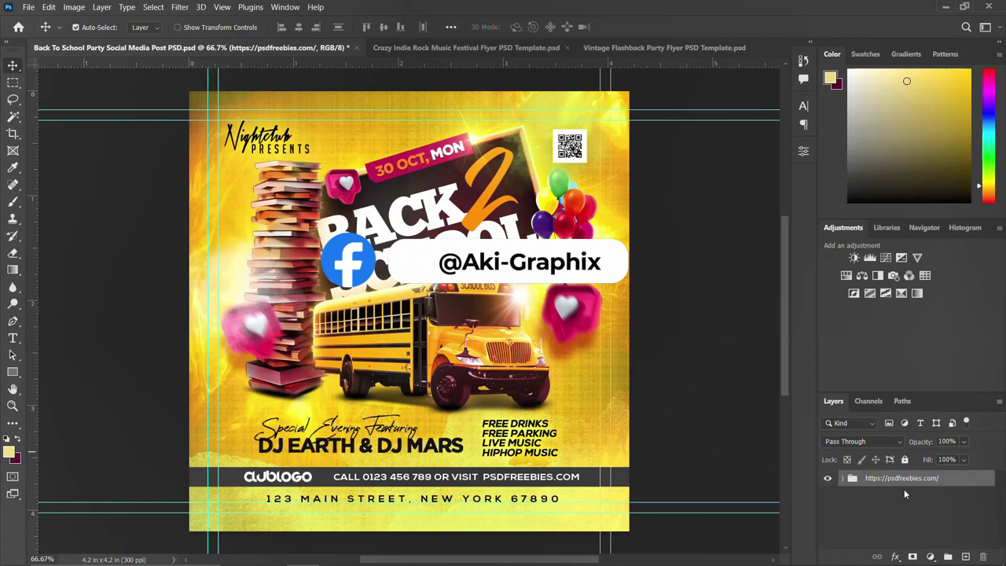
- Collapse the top-level groups in the Indie Rock and Vintage Flashback flyers, then bring up the YouTube channel
click(479, 46)
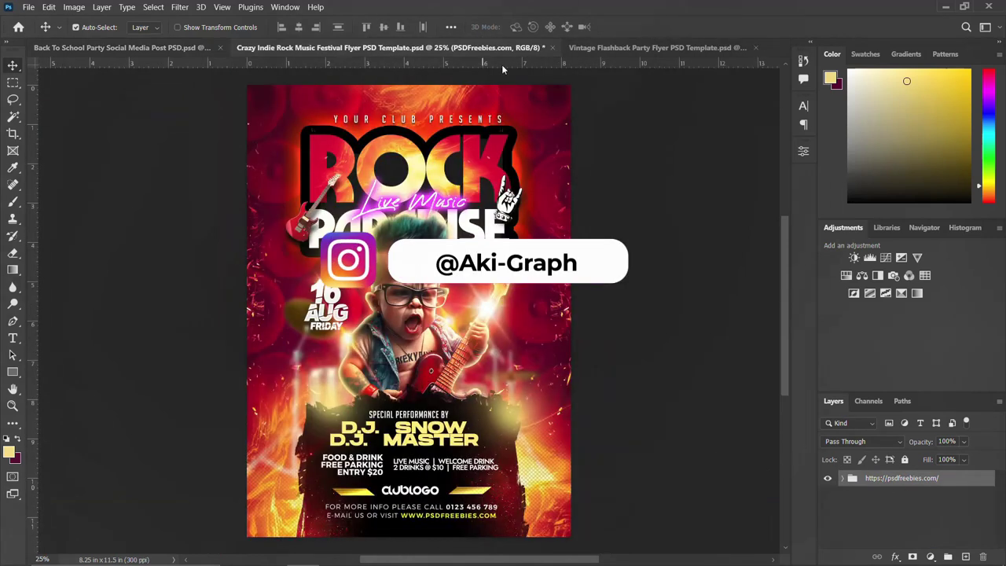
click(842, 479)
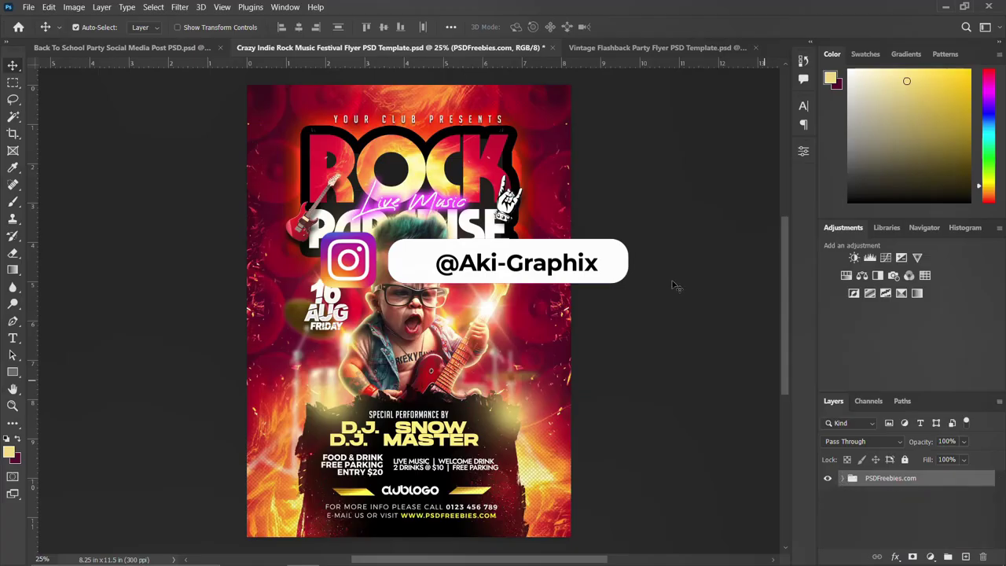
click(694, 48)
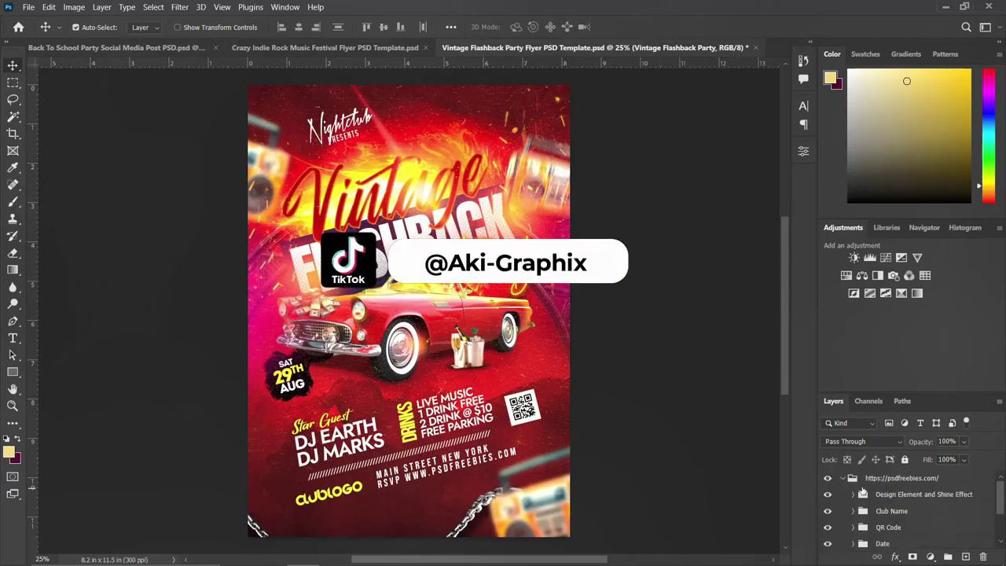
click(842, 479)
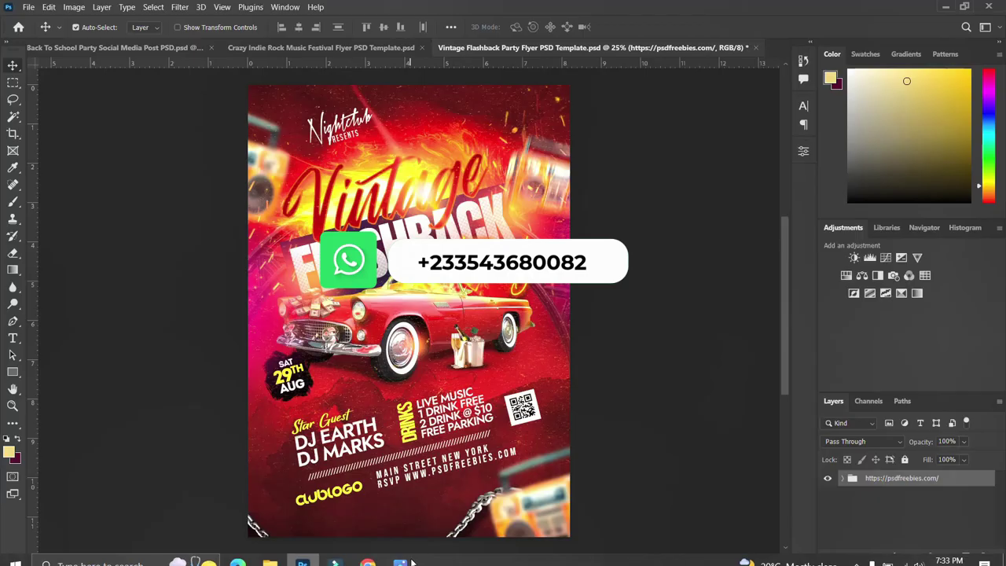
mouse_move(366, 552)
click(318, 519)
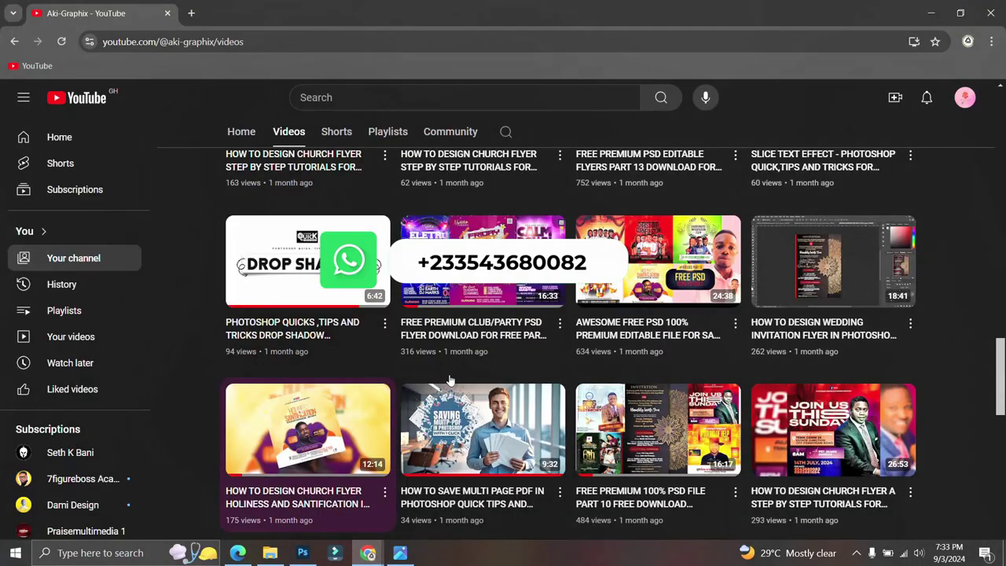
- Scroll up and down through the channel's Videos page to browse its full video list
scroll(664, 344, up, 5)
scroll(664, 343, up, 10)
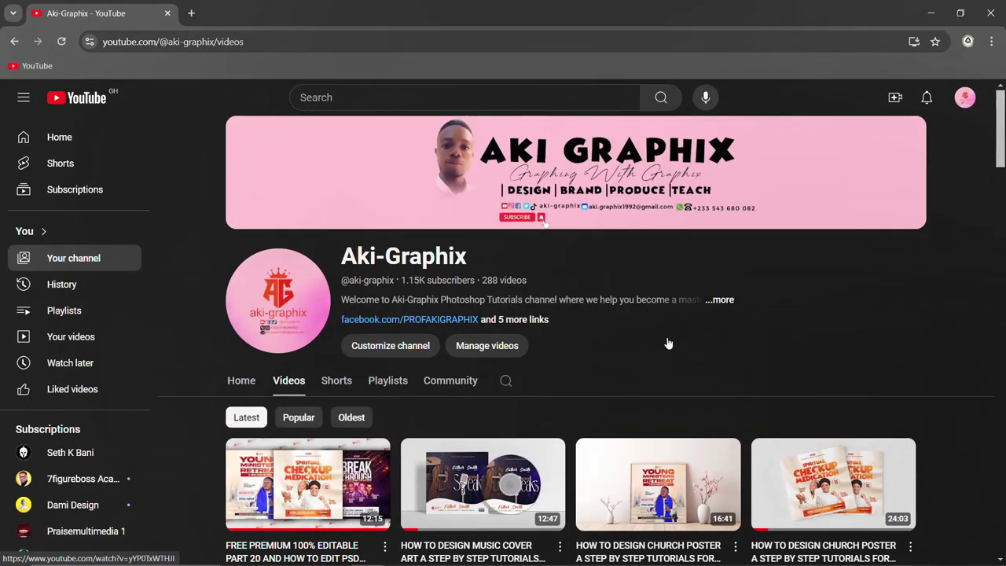
scroll(668, 344, down, 6)
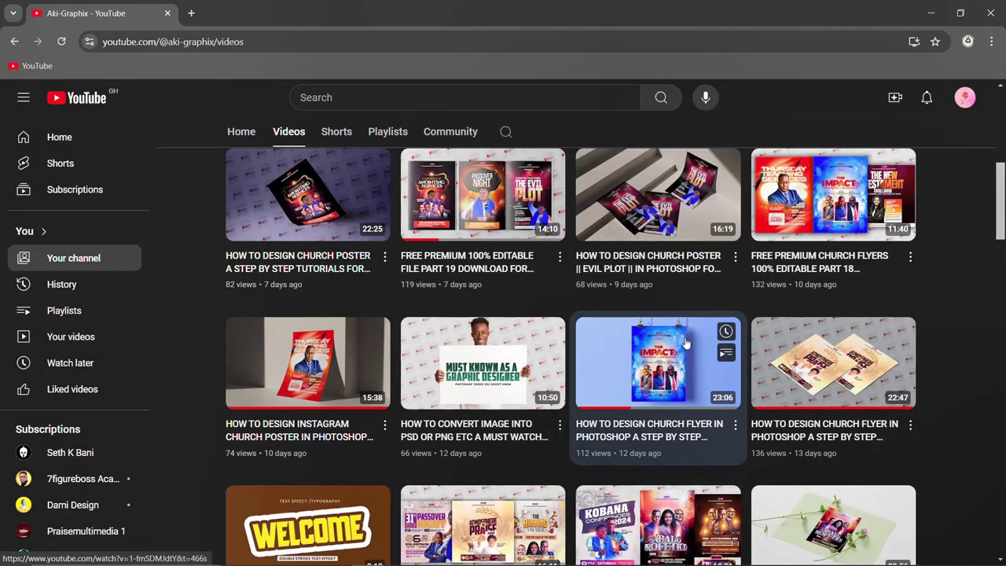
scroll(684, 336, up, 6)
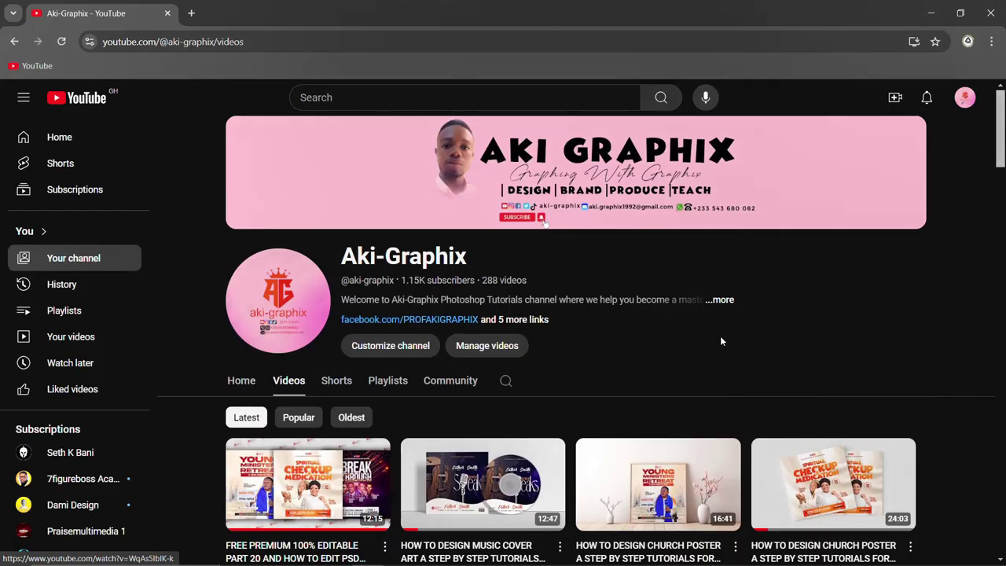
scroll(662, 353, down, 1)
scroll(662, 353, down, 5)
scroll(662, 351, up, 4)
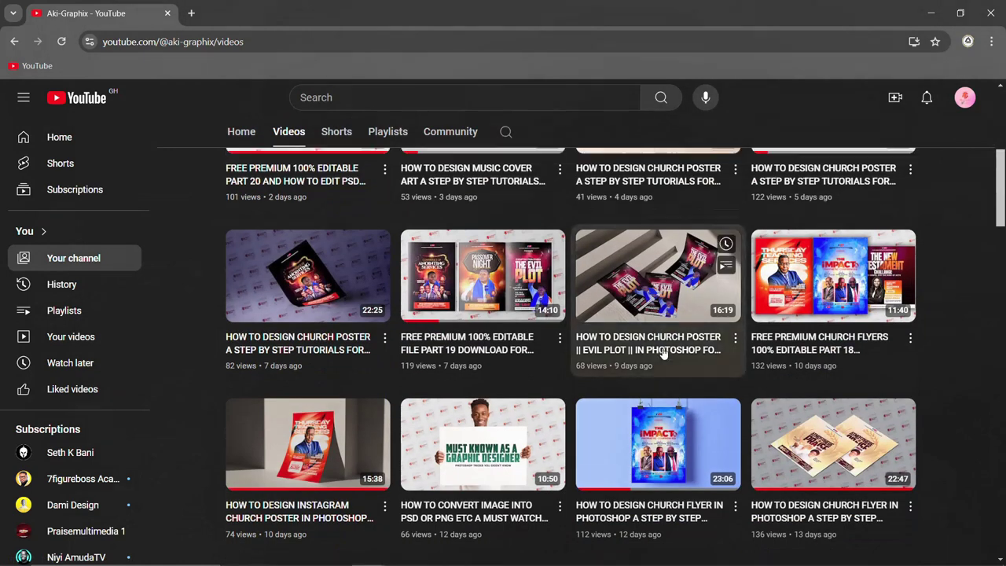
scroll(663, 353, up, 2)
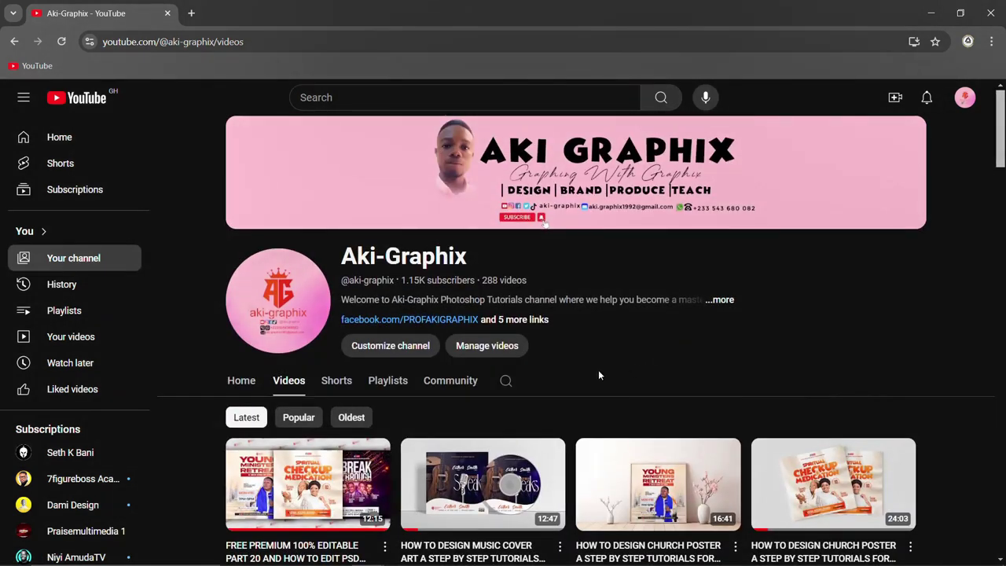
scroll(597, 375, down, 4)
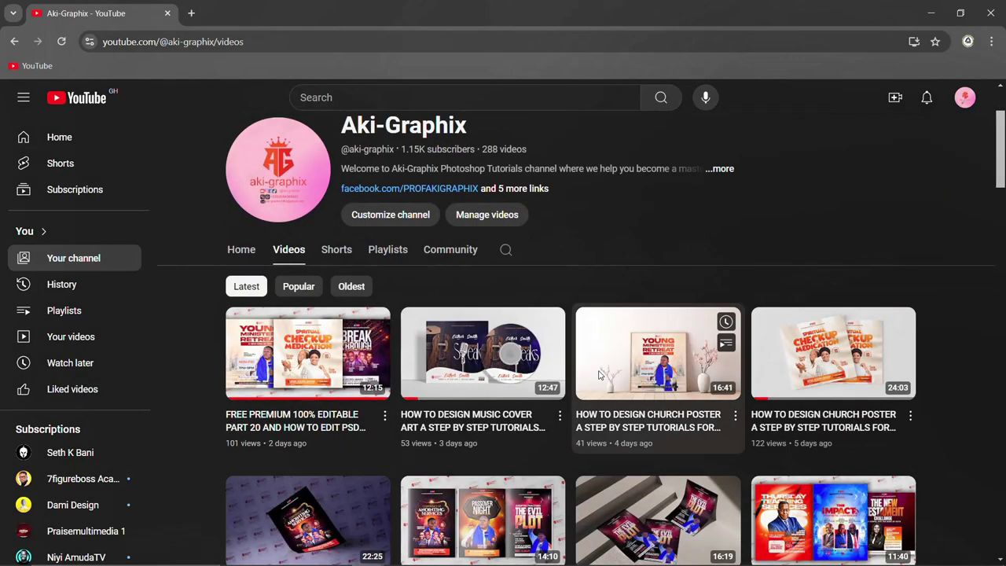
scroll(598, 374, down, 2)
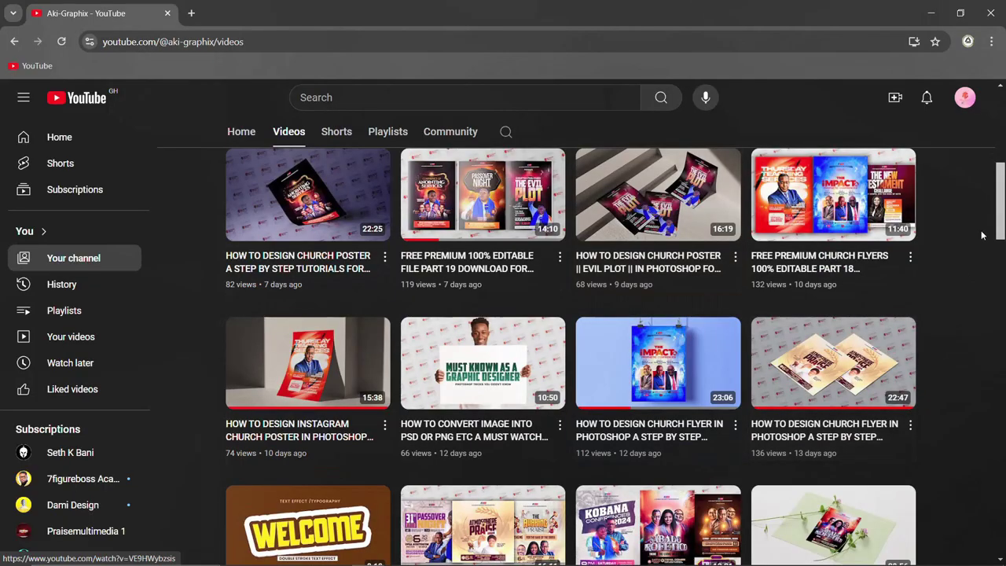
drag(999, 215, 544, 169)
scroll(1003, 116, up, 1)
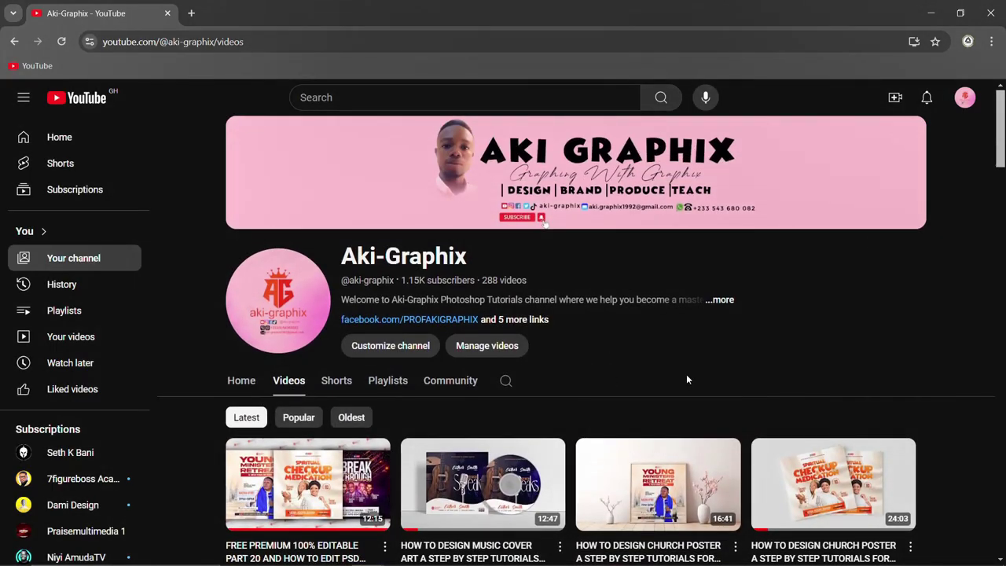
scroll(709, 367, down, 8)
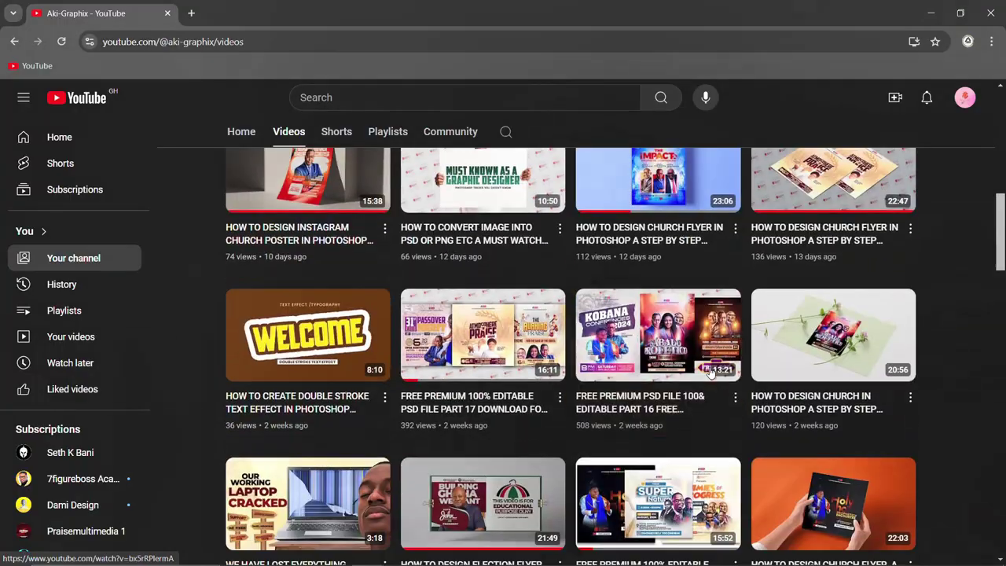
scroll(710, 371, down, 7)
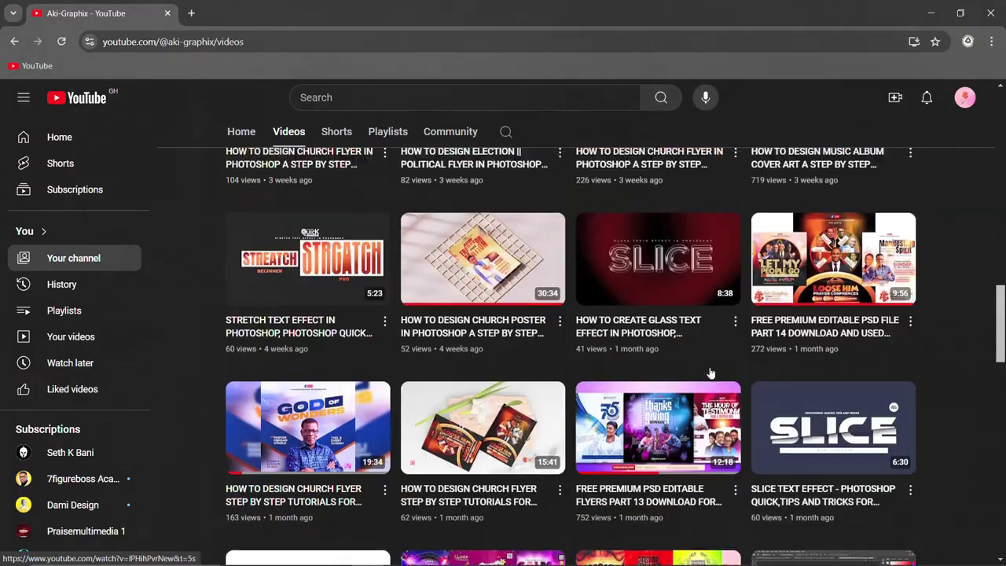
scroll(710, 372, down, 13)
scroll(709, 369, up, 10)
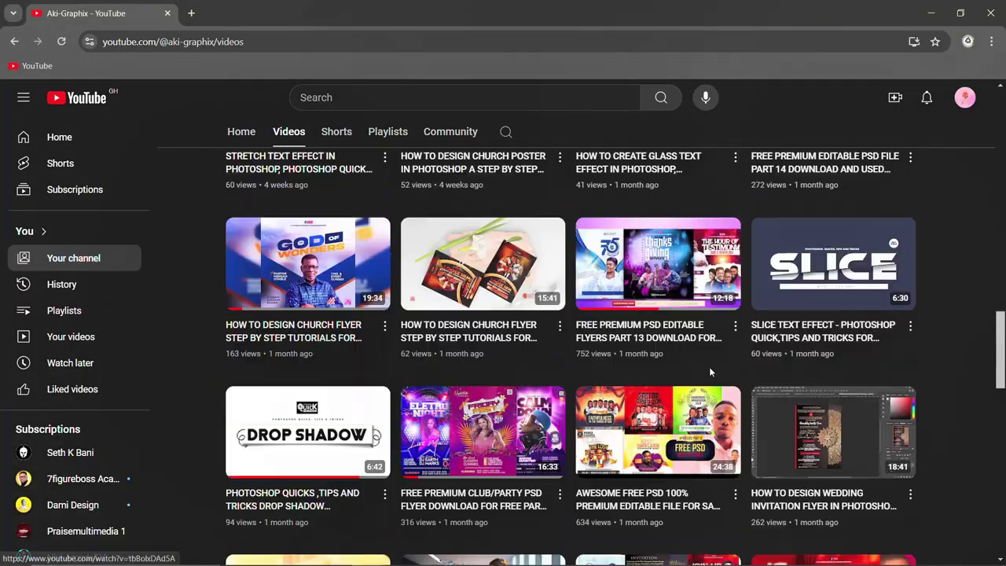
scroll(708, 366, up, 8)
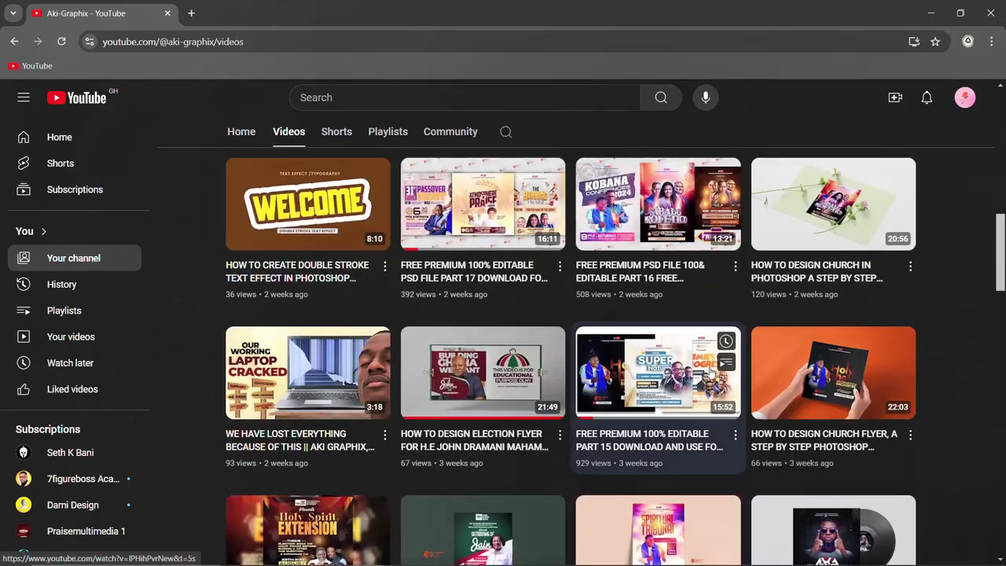
scroll(710, 373, up, 10)
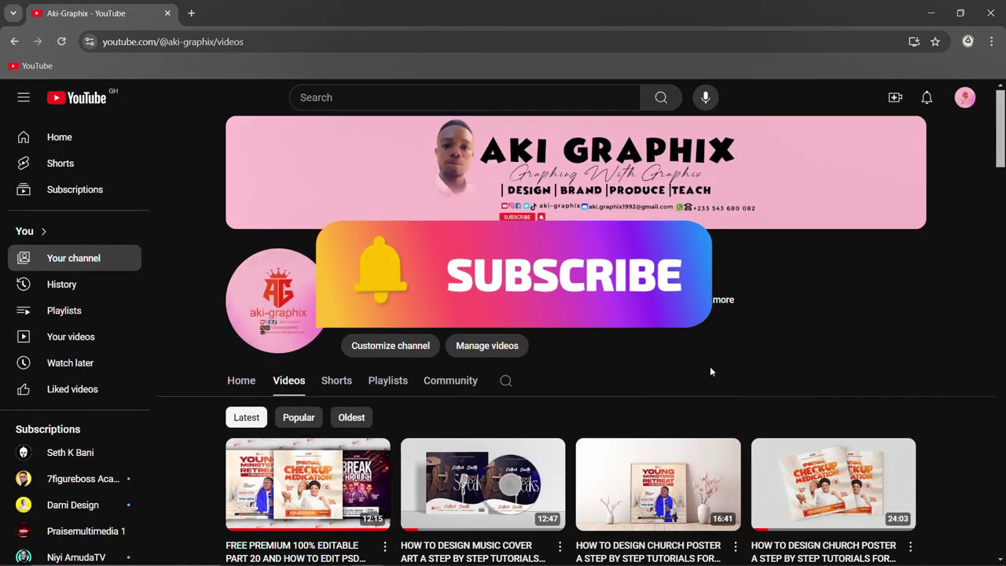
scroll(711, 371, down, 4)
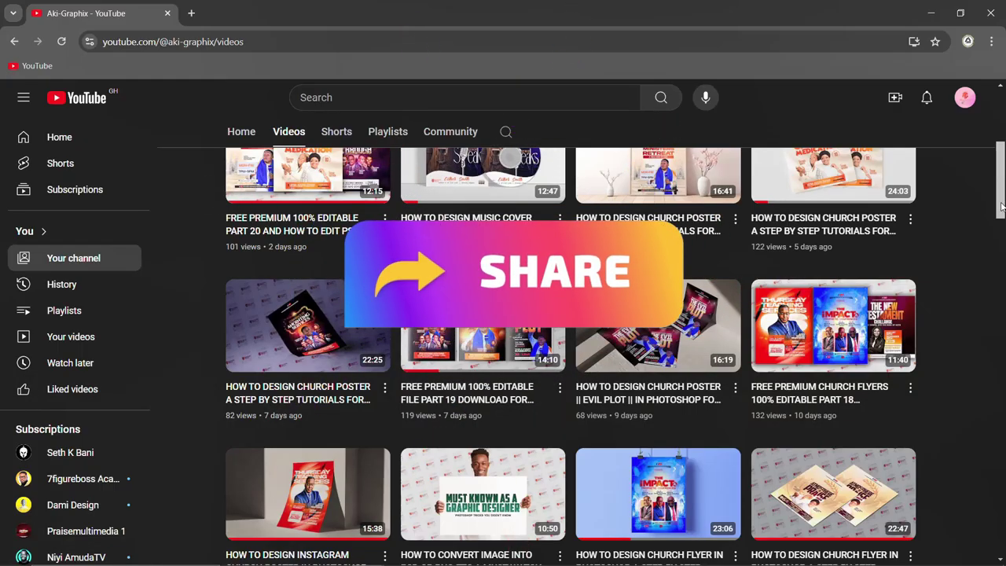
scroll(916, 224, up, 4)
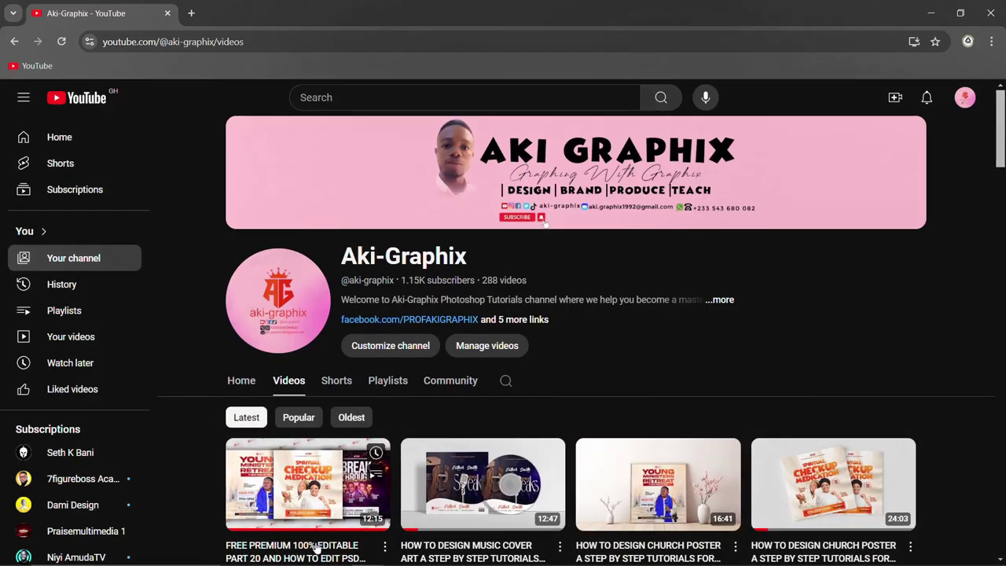
- Return to Photoshop with the Back To School flyer, dated 30 OCT, MON, displayed
click(304, 553)
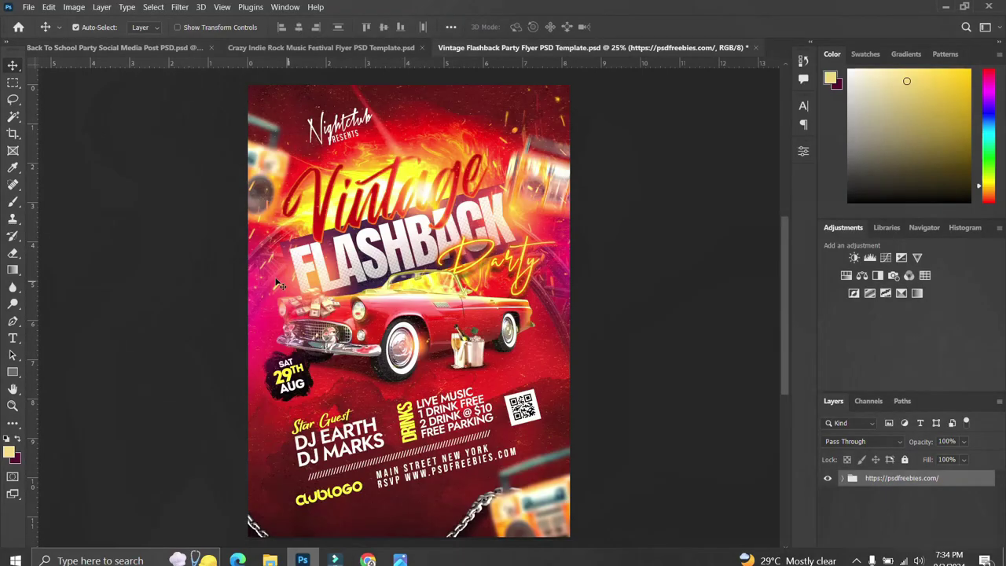
click(323, 49)
click(118, 48)
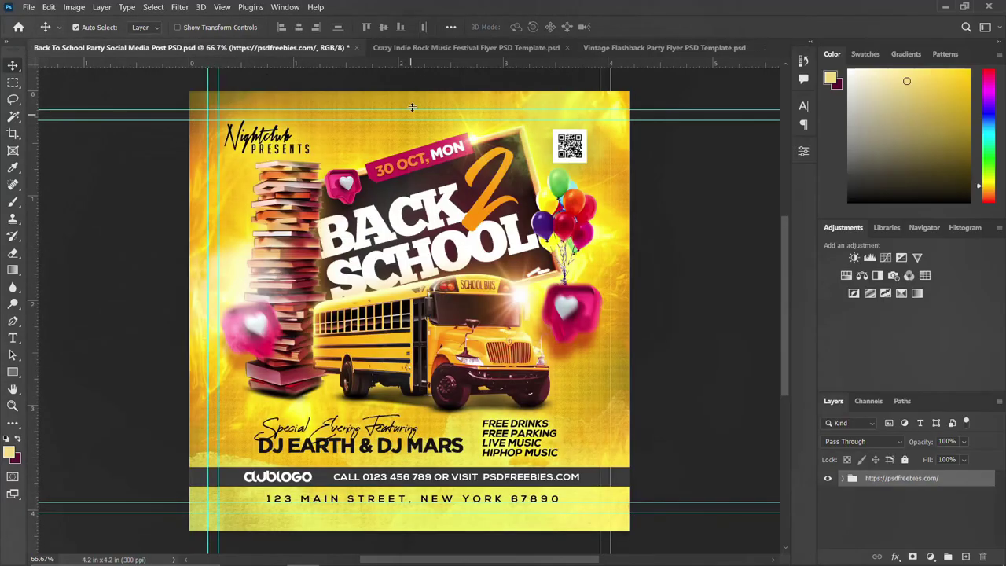